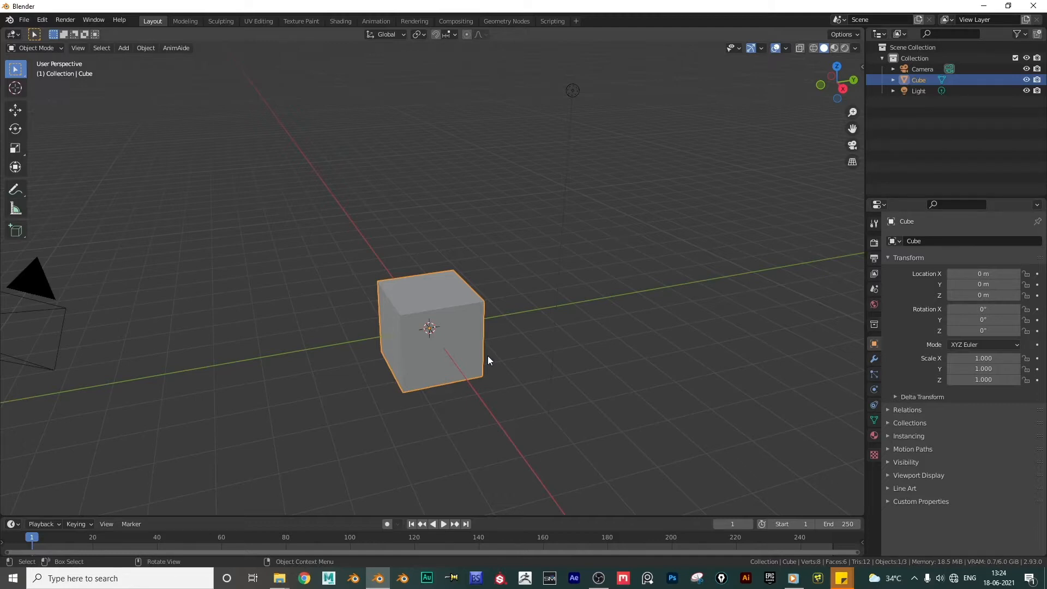
middle_click_drag(571, 365, 522, 383)
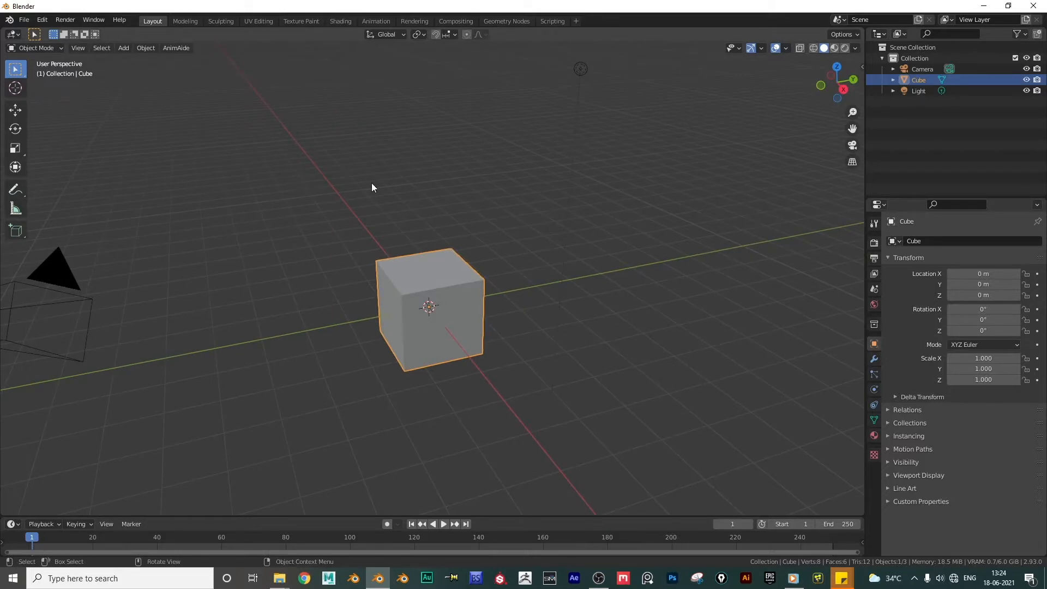
key("q")
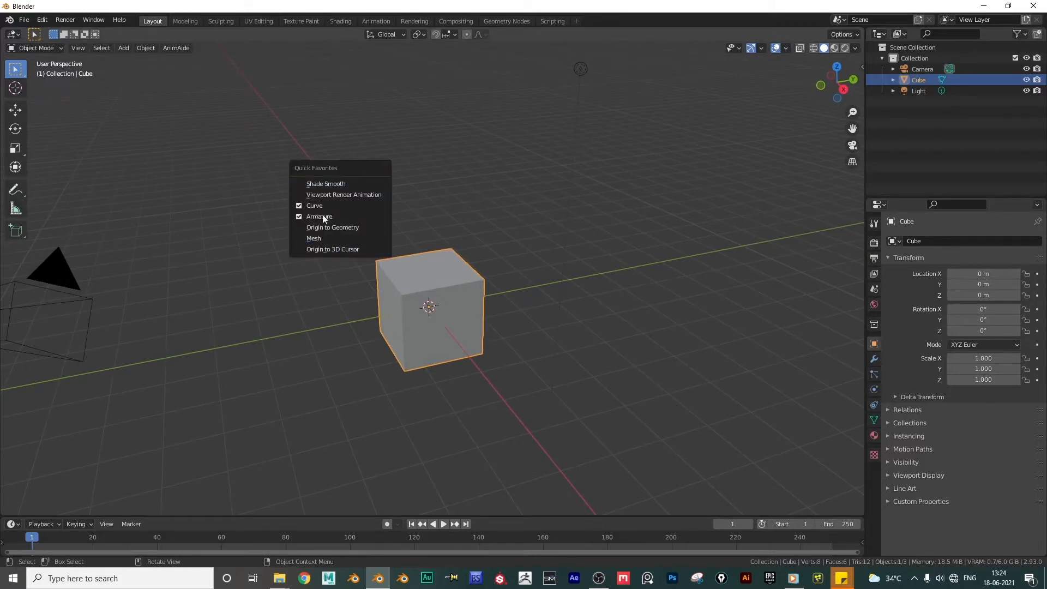
left_click(322, 266)
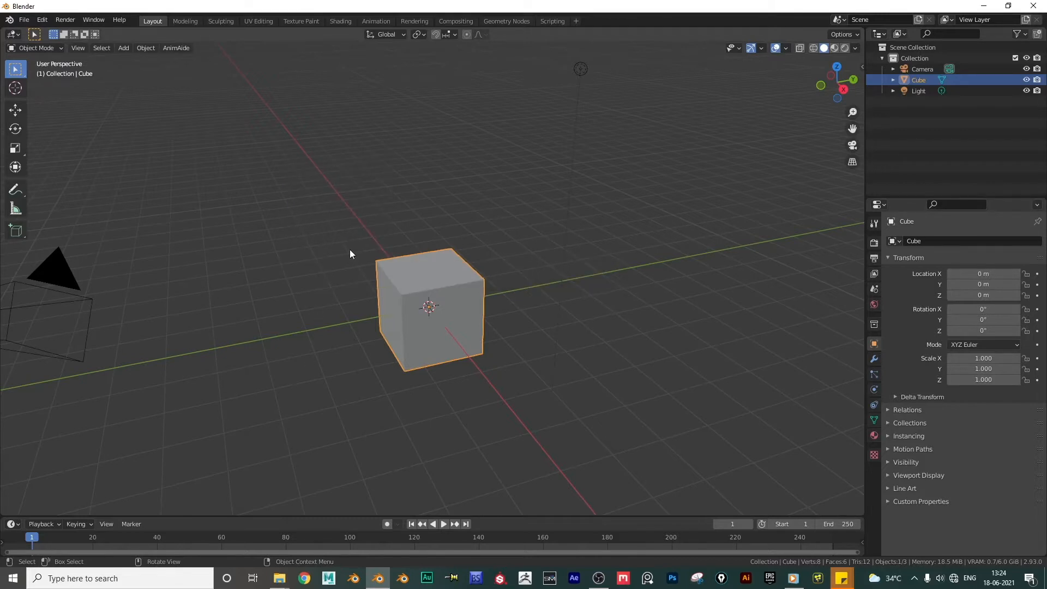
- Enter Edit Mode on the cube and add five evenly spaced horizontal loop cuts without sliding them
left_click(489, 280)
left_click(446, 299)
key("Tab")
scroll(561, 319, "up", 2)
middle_click_drag(561, 319, 552, 298)
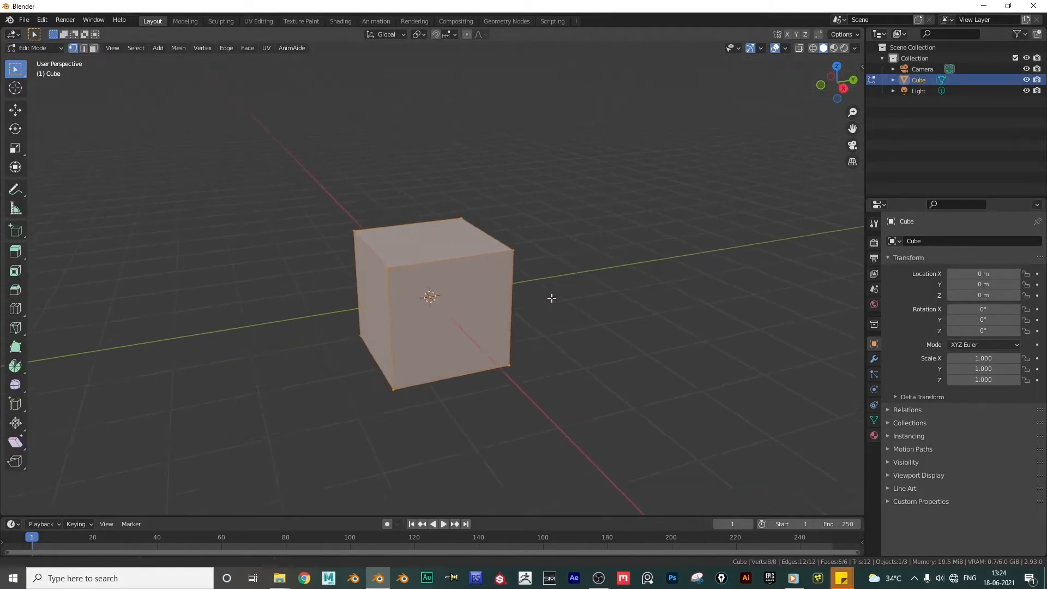
key("ctrl+r")
scroll(405, 321, "up", 4)
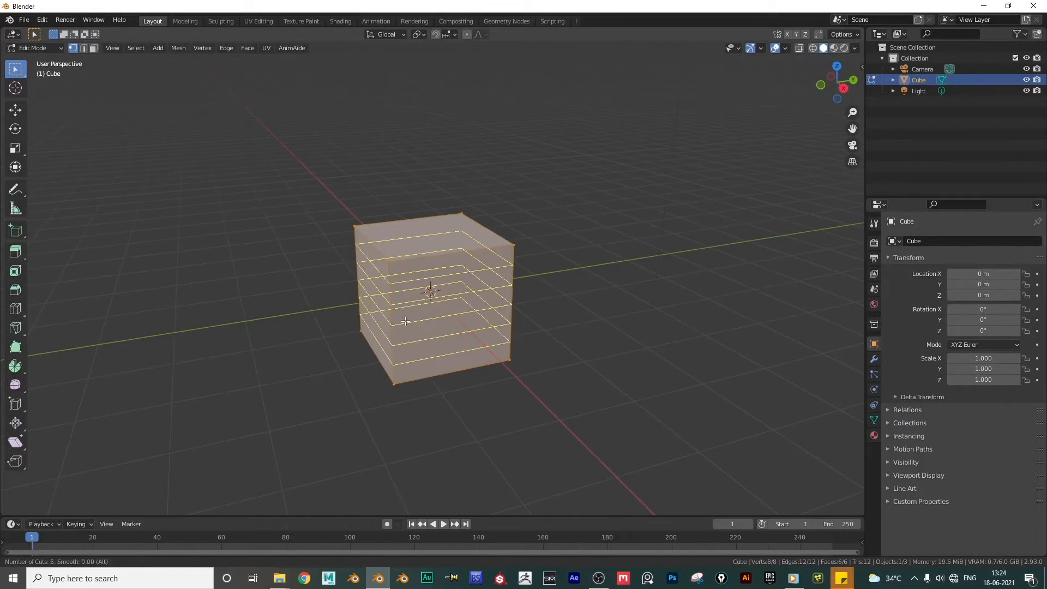
left_click(404, 319)
right_click(403, 319)
middle_click_drag(403, 318, 608, 287)
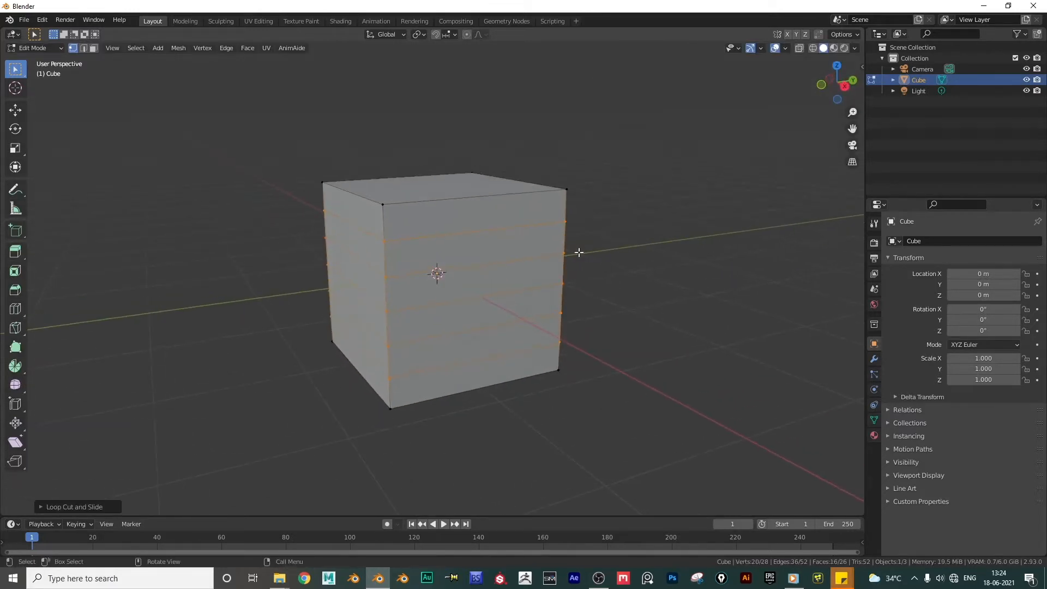
- Switch to edge selection and select the uppermost horizontal edge loop around the cube
key("a")
key("2")
left_click(375, 239, "alt")
middle_click_drag(619, 228, 575, 245)
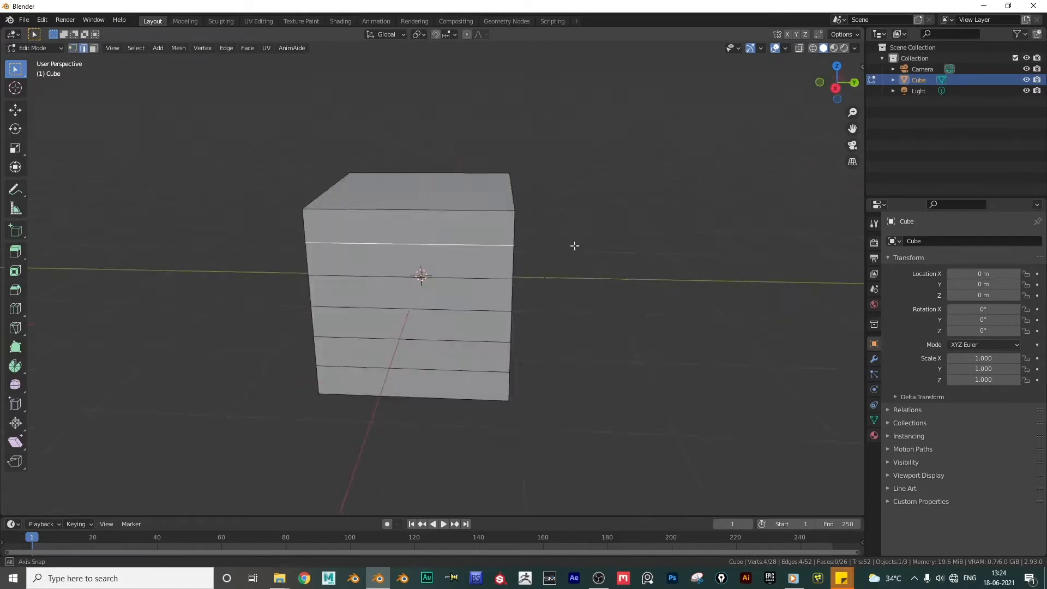
scroll(575, 246, "up", 1)
middle_click_drag(395, 309, 470, 299)
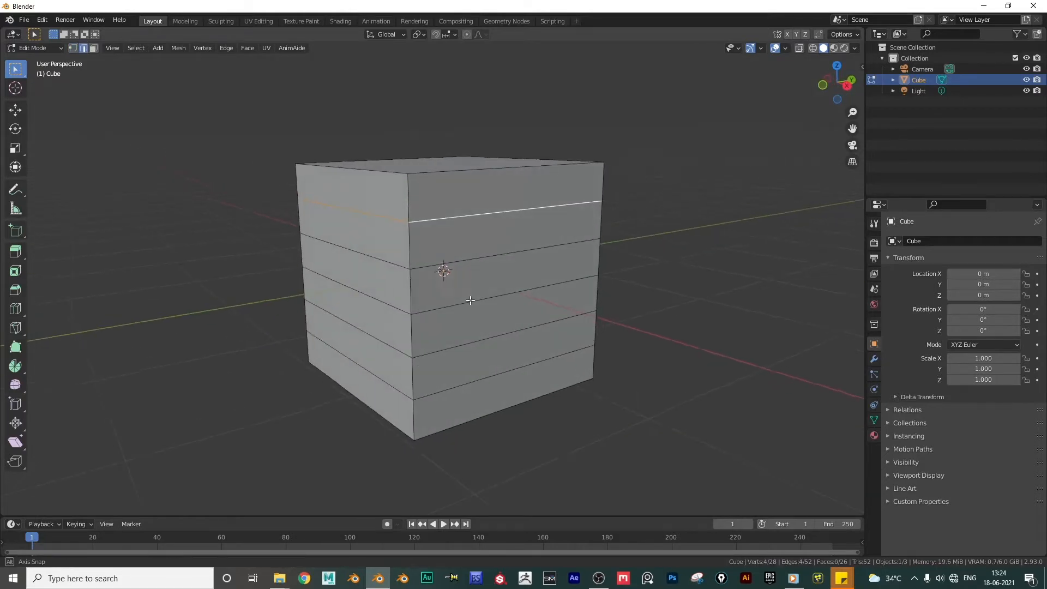
right_click(379, 216)
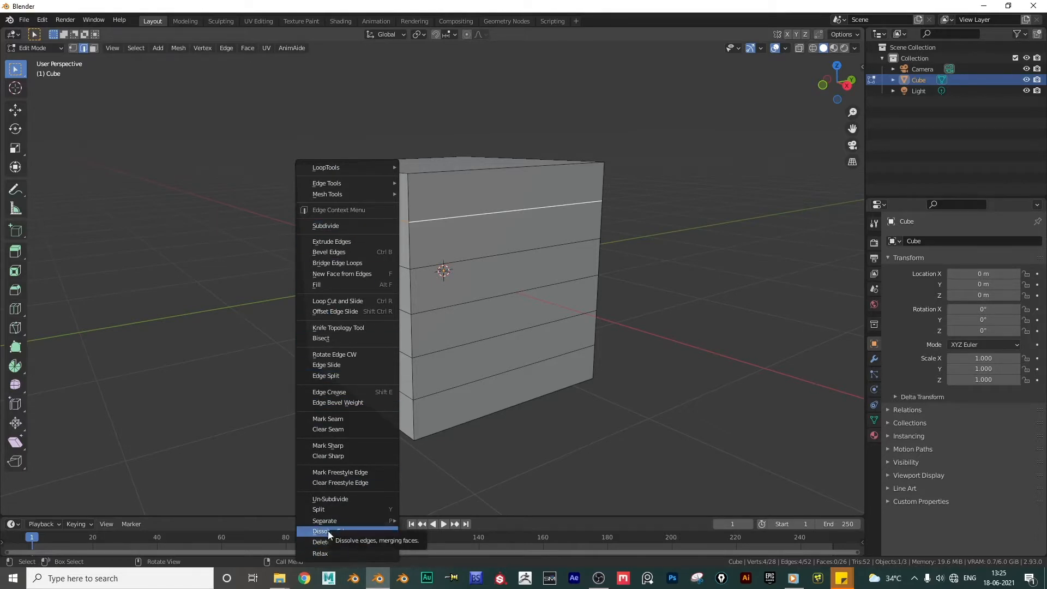
mouse_move(380, 521)
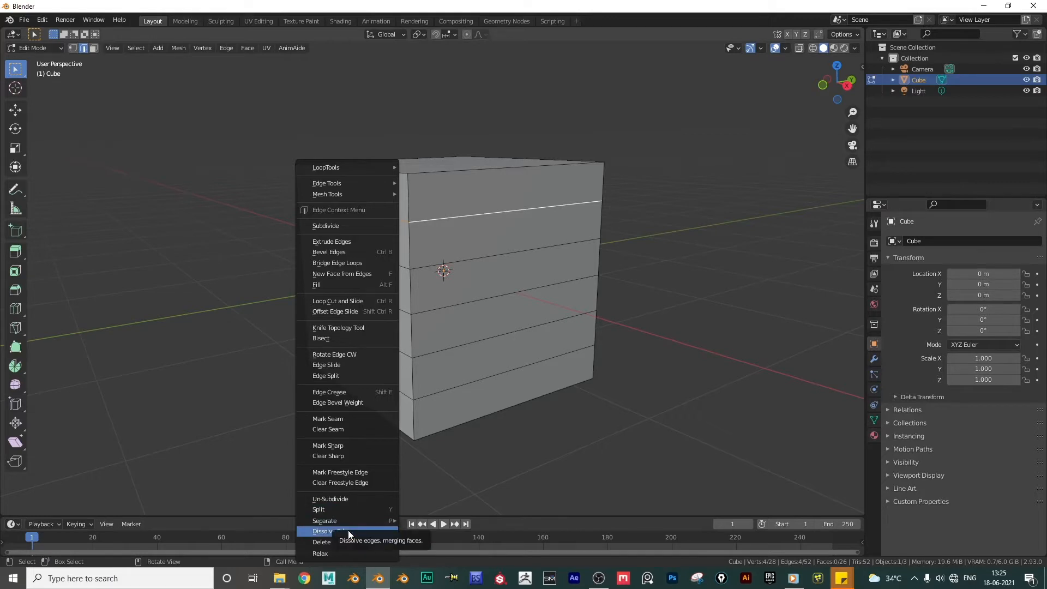
middle_click_drag(656, 311, 634, 325)
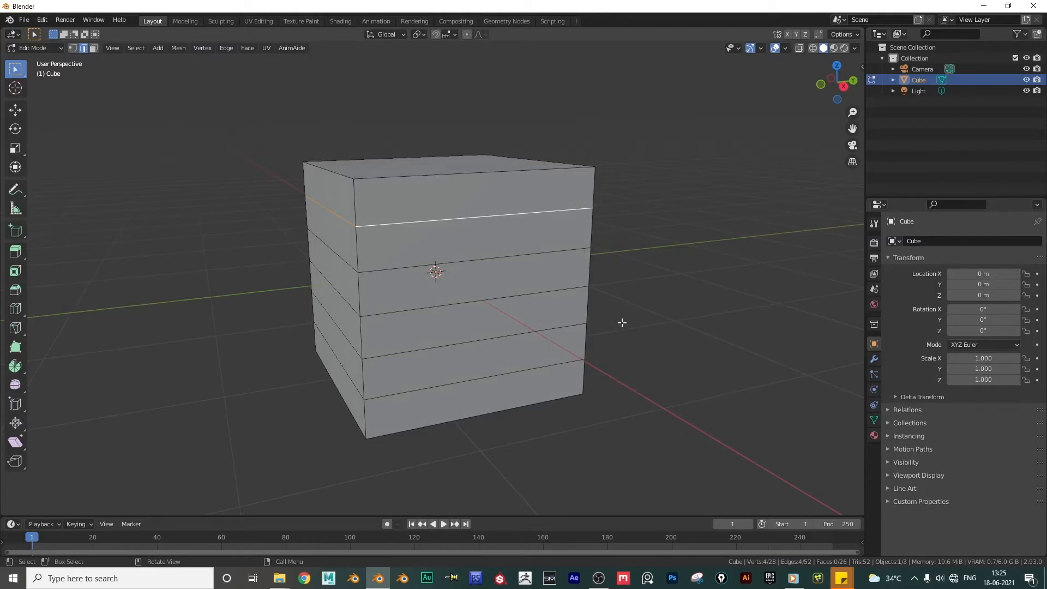
key("Tab")
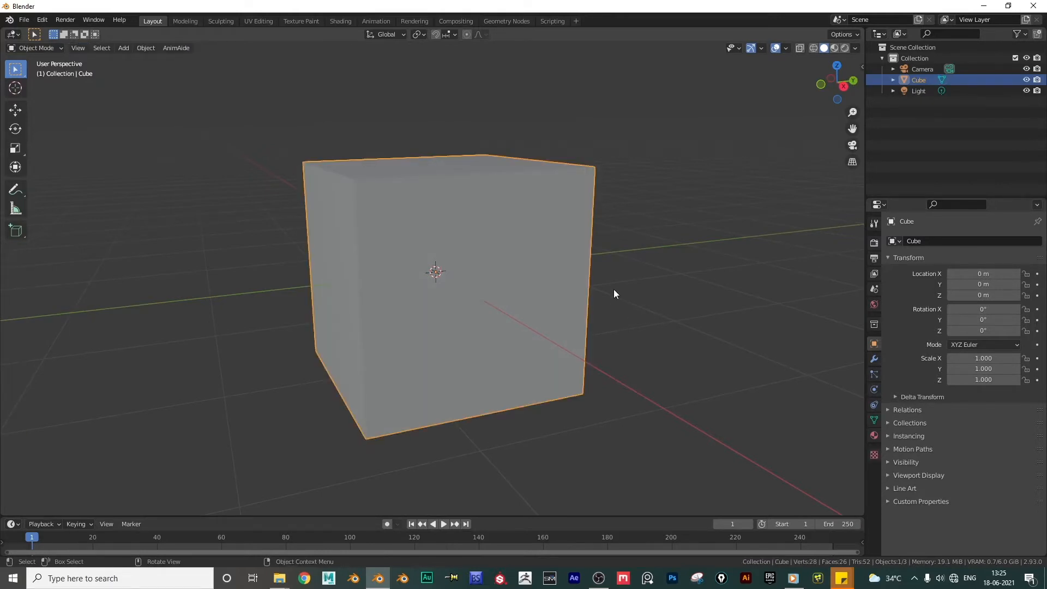
key("q")
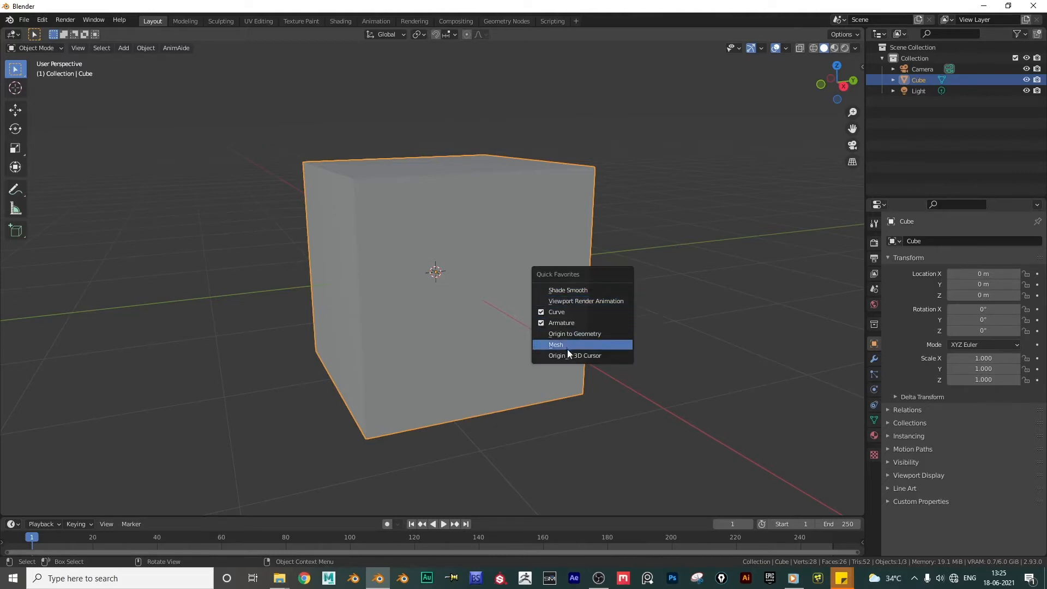
key("Tab")
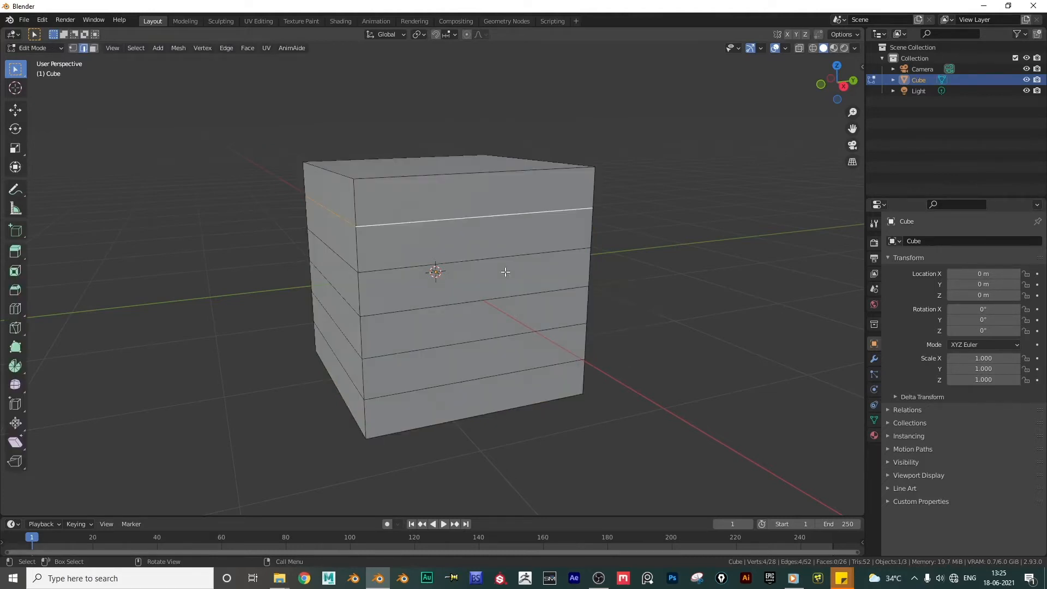
- Dissolve the selected uppermost edge loop and the loop directly below it using Dissolve Edges from Quick Favorites
key("q")
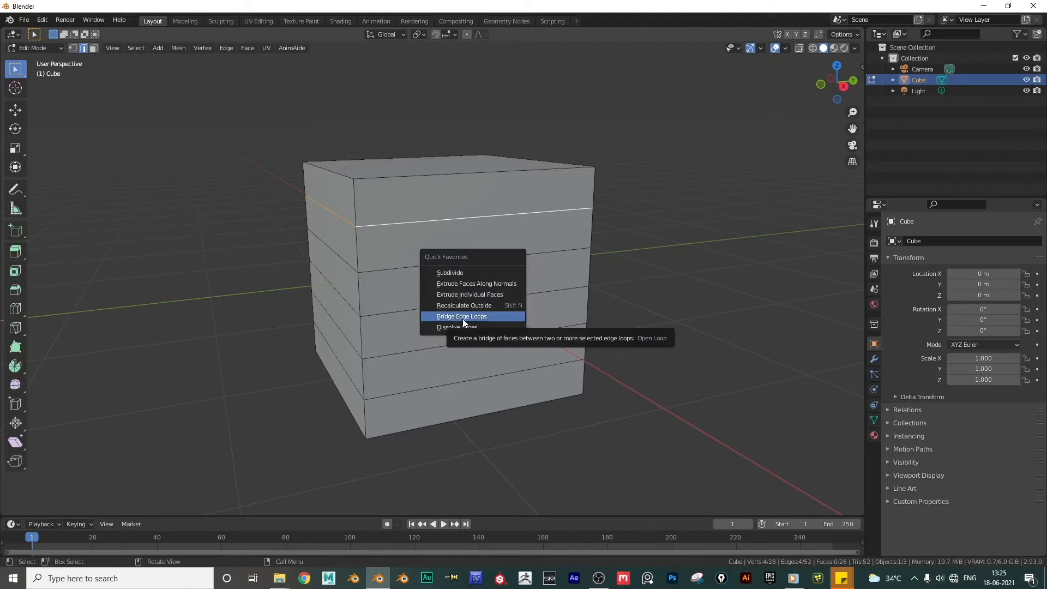
left_click(462, 327)
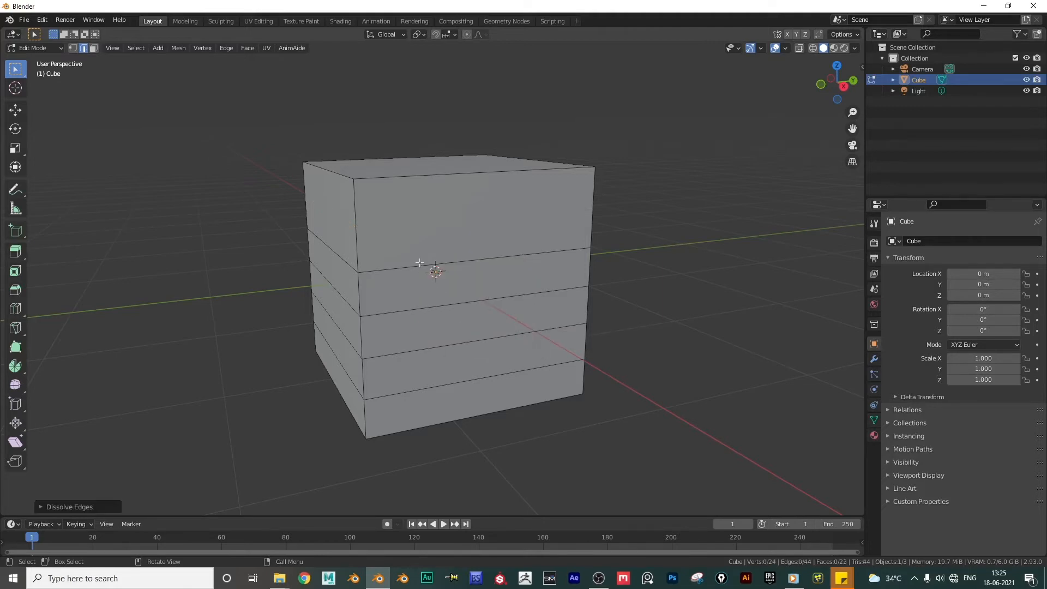
left_click(419, 263, "alt")
key("q")
left_click(420, 264)
- Select the three remaining horizontal edge loops together and dissolve them using Quick Favorites
left_click(420, 309, "alt")
left_click(413, 349, "alt+shift")
left_click(416, 396, "alt+shift")
key("q")
left_click(551, 346)
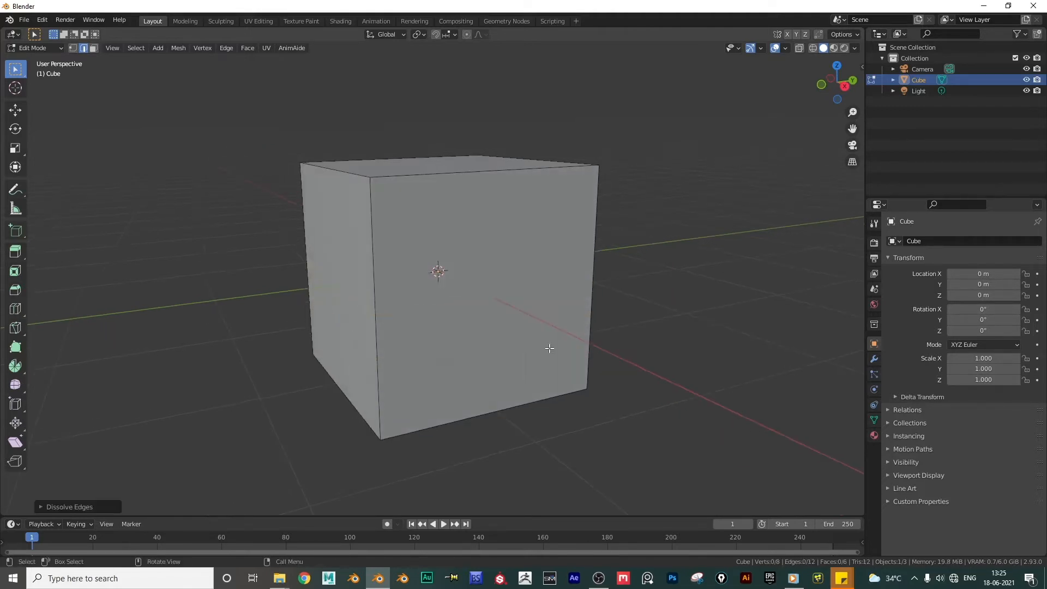
- Switch to face selection and inset the cube's +X side face by about 0.29 m
middle_click_drag(551, 346, 490, 325)
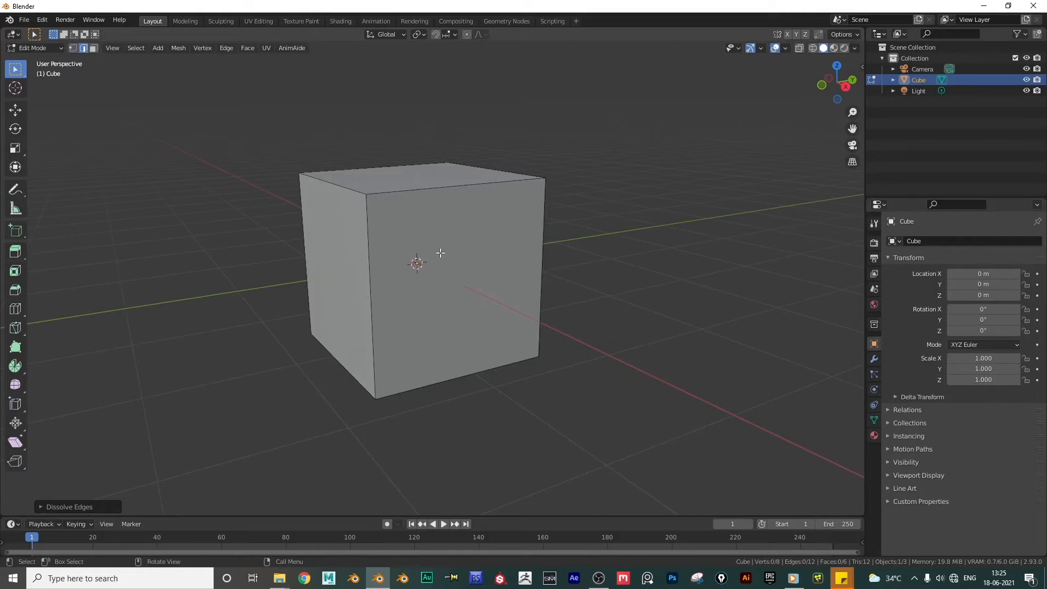
key("3")
left_click(452, 239)
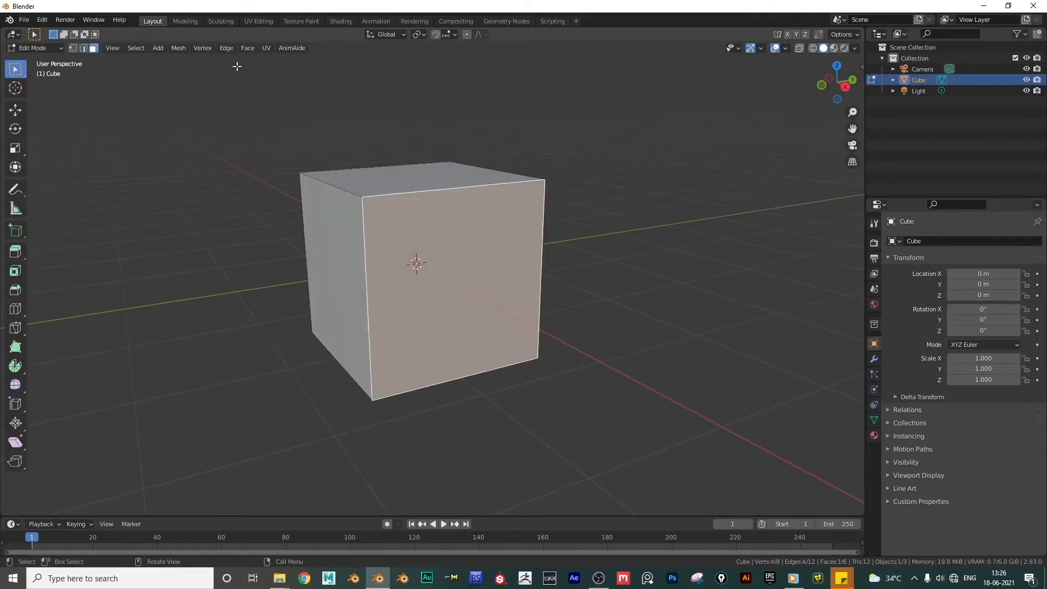
left_click(248, 49)
key("i")
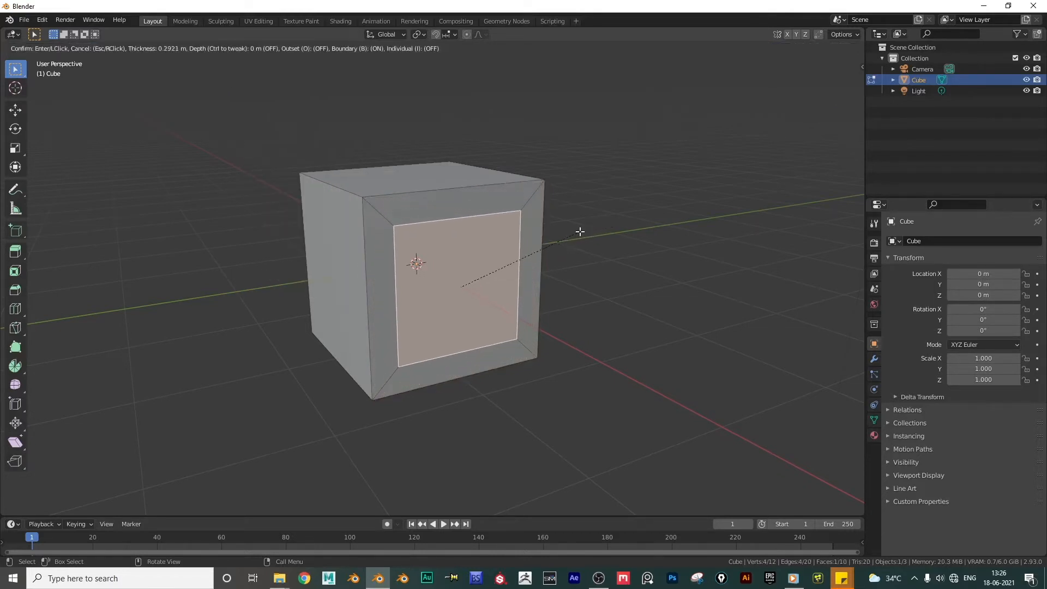
left_click(576, 233)
- Select the four border faces surrounding the inset panel and inset them together by about 0.06 m
middle_click_drag(575, 234, 444, 241)
left_click(444, 241)
scroll(404, 240, "up", 2)
left_click(318, 194)
left_click(375, 252, "shift")
left_click(264, 272, "shift")
middle_click_drag(273, 284, 549, 355)
key("i")
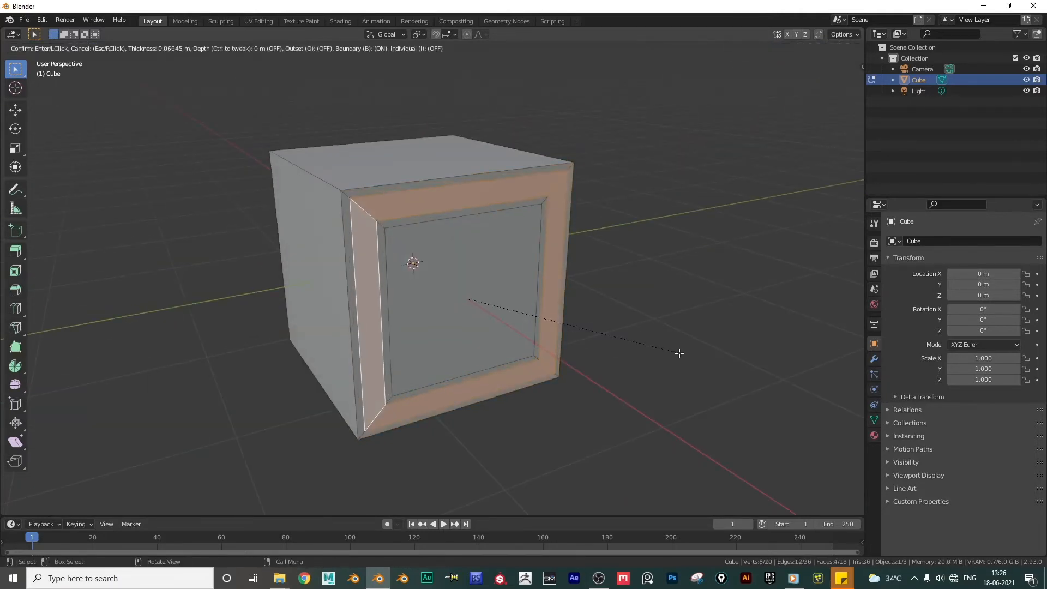
left_click(679, 352)
- Inset the upper and right strips of the frame on the +X side individually
left_click(435, 201)
middle_click_drag(435, 200, 403, 203)
key("i")
left_click(646, 243)
left_click(533, 278)
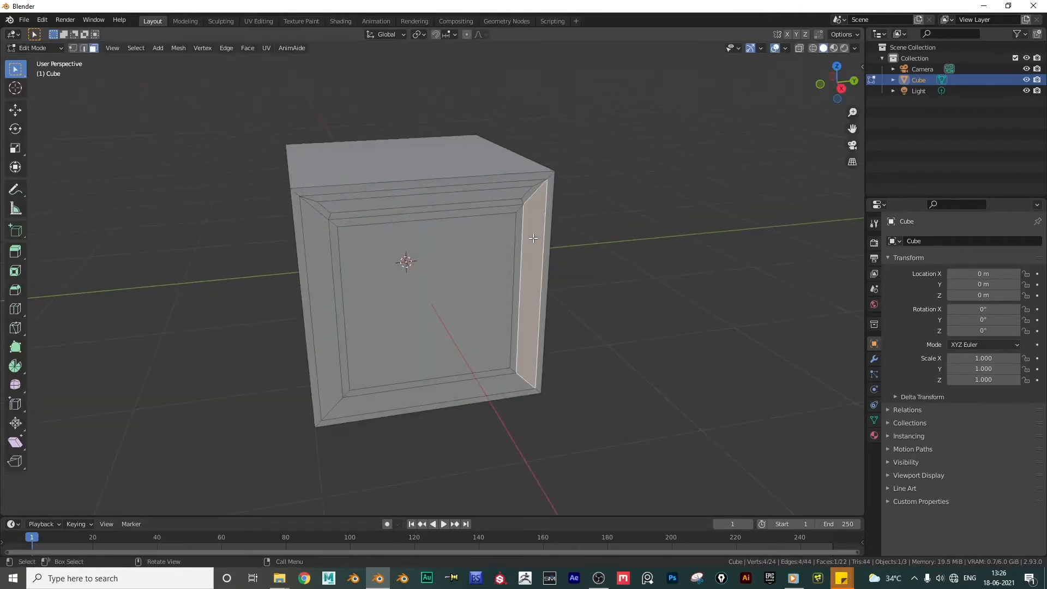
key("i")
left_click(711, 267)
- Inset the lower and left strips of the frame on the +X side individually
left_click(436, 397)
key("i")
left_click(672, 367)
left_click(324, 316)
key("i")
left_click(663, 341)
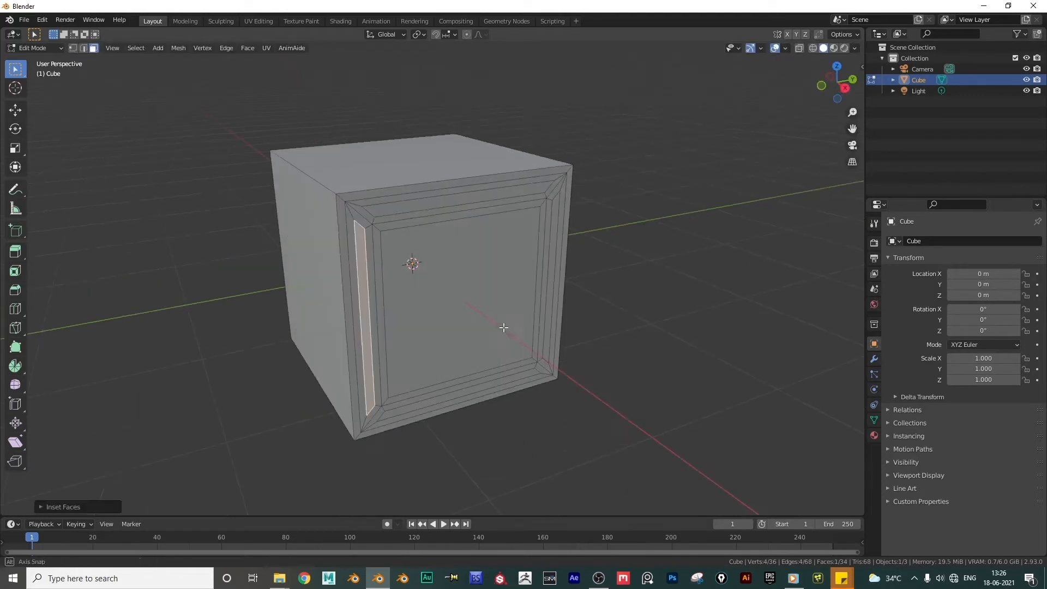
- Select the four narrow inset strips of the frame on the +X side
left_click(462, 199, "shift")
left_click(558, 243, "shift")
key("ctrl+z")
left_click(551, 261, "shift")
left_click(456, 395, "shift")
middle_click_drag(549, 289, 446, 266)
- Inset the cube's plain +Y side face
left_click(445, 265)
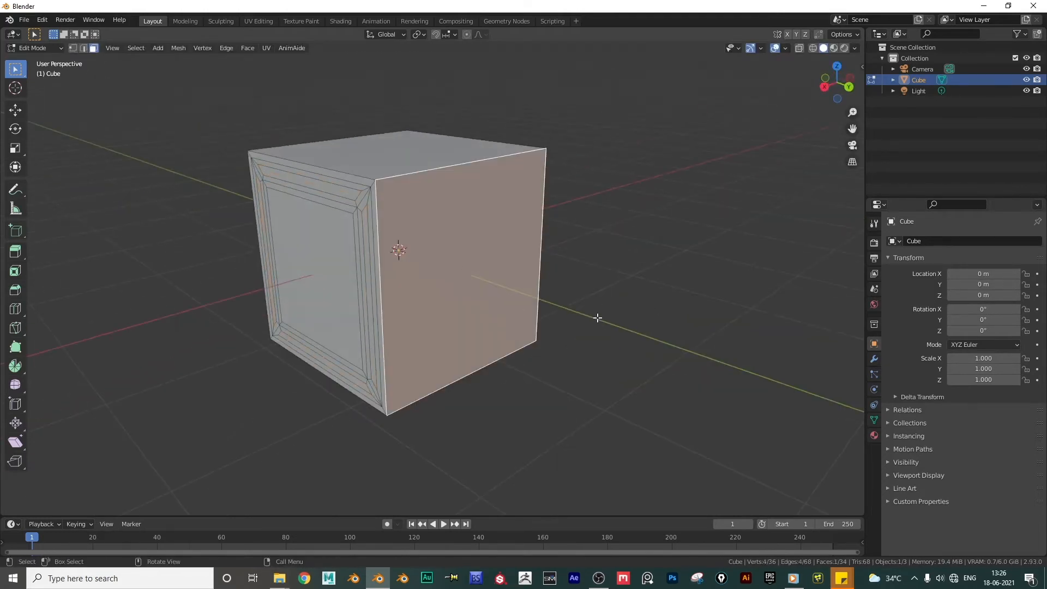
key("i")
left_click(551, 303)
- Add the four narrow frame strips on the +X side to the selected +Y panel face
middle_click_drag(551, 302, 654, 294)
left_click(495, 273, "shift")
left_click(404, 185, "shift")
left_click(290, 327, "shift")
left_click(393, 386, "shift")
middle_click_drag(522, 373, 604, 318)
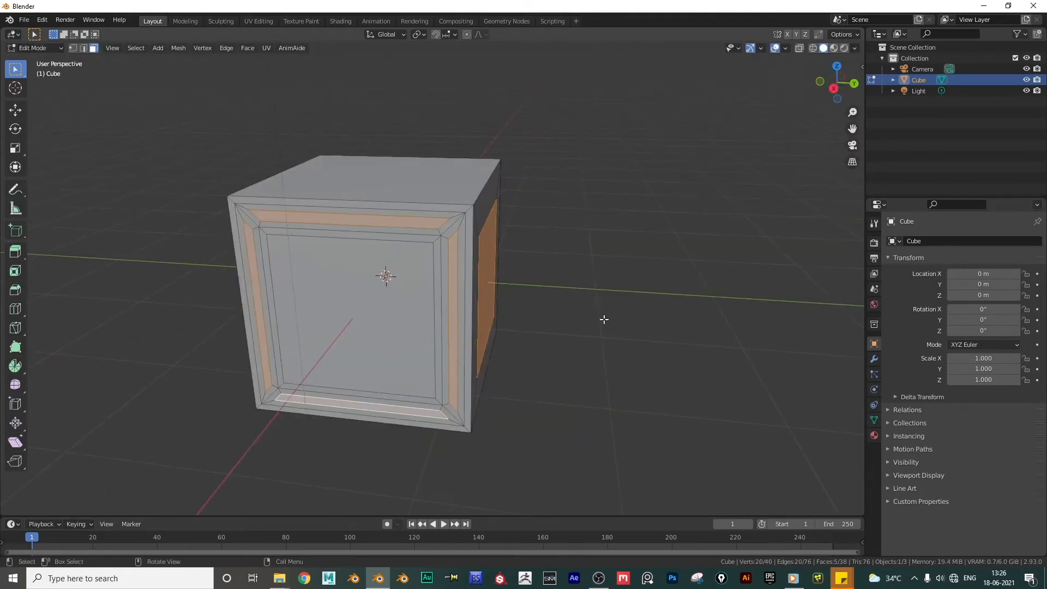
- Try extruding the selected faces along the normal, the X axis and the Y axis, and undo the extrusion
key("e")
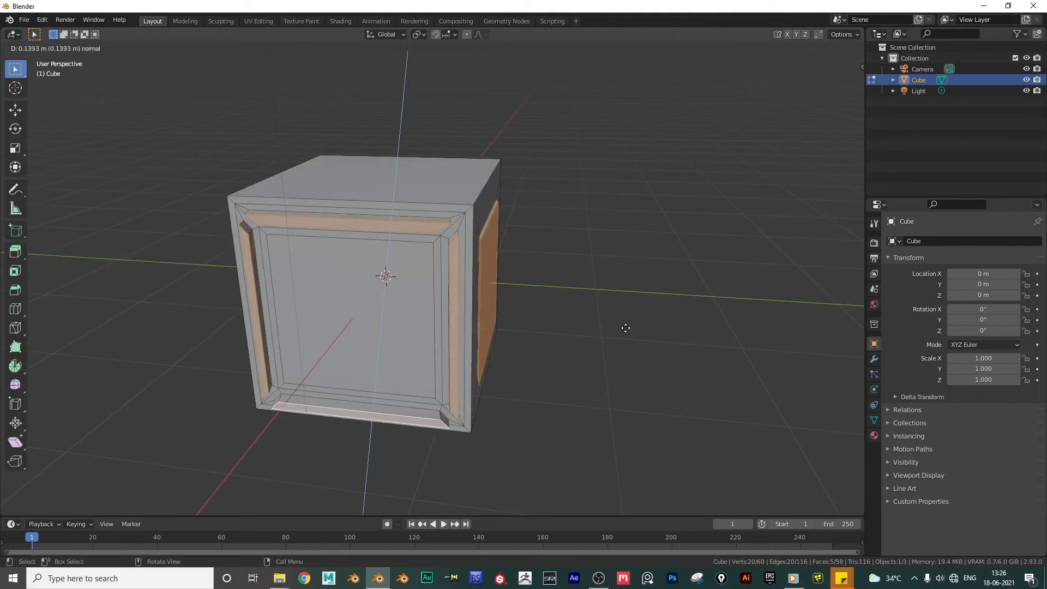
key("x")
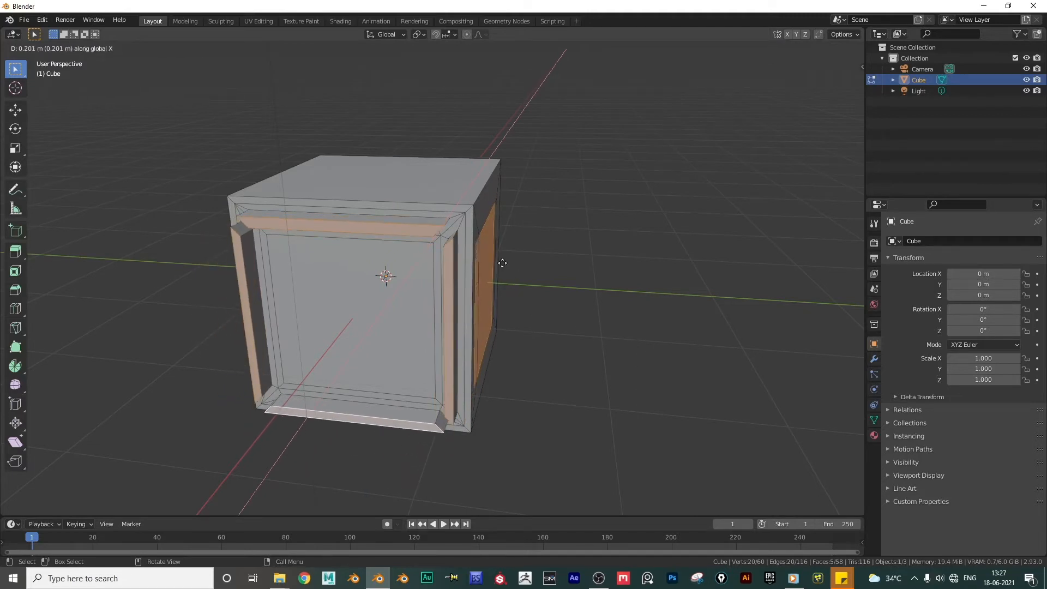
key("y")
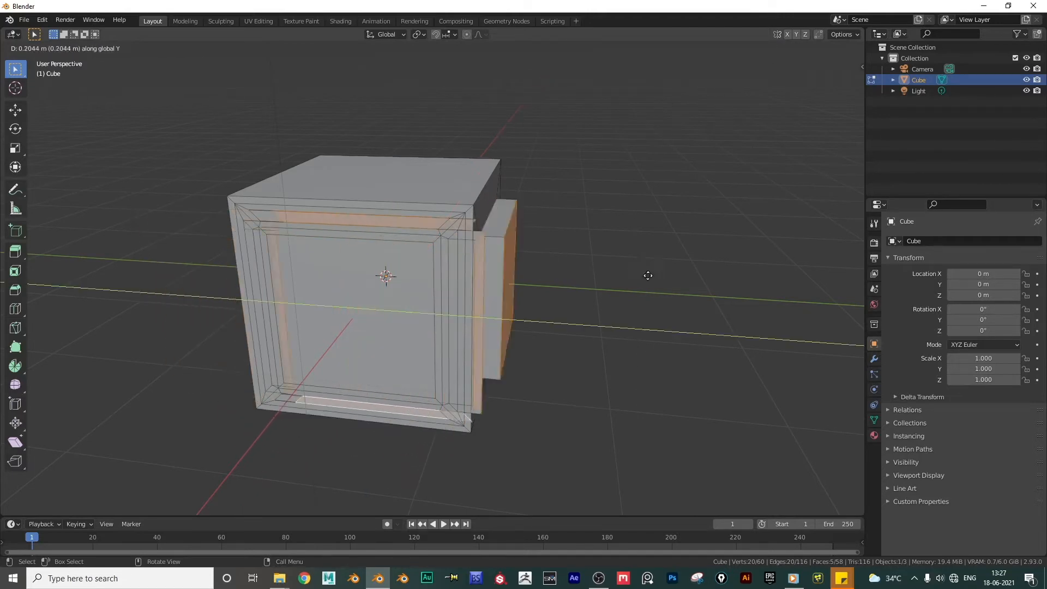
right_click(622, 285)
key("ctrl+z")
middle_click_drag(524, 316, 484, 323)
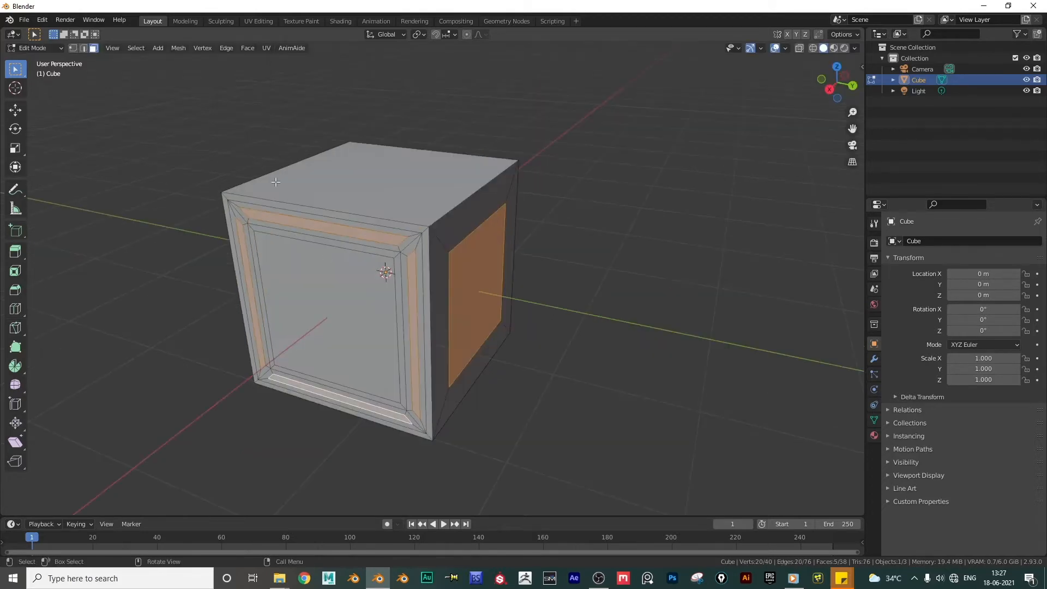
left_click(238, 49)
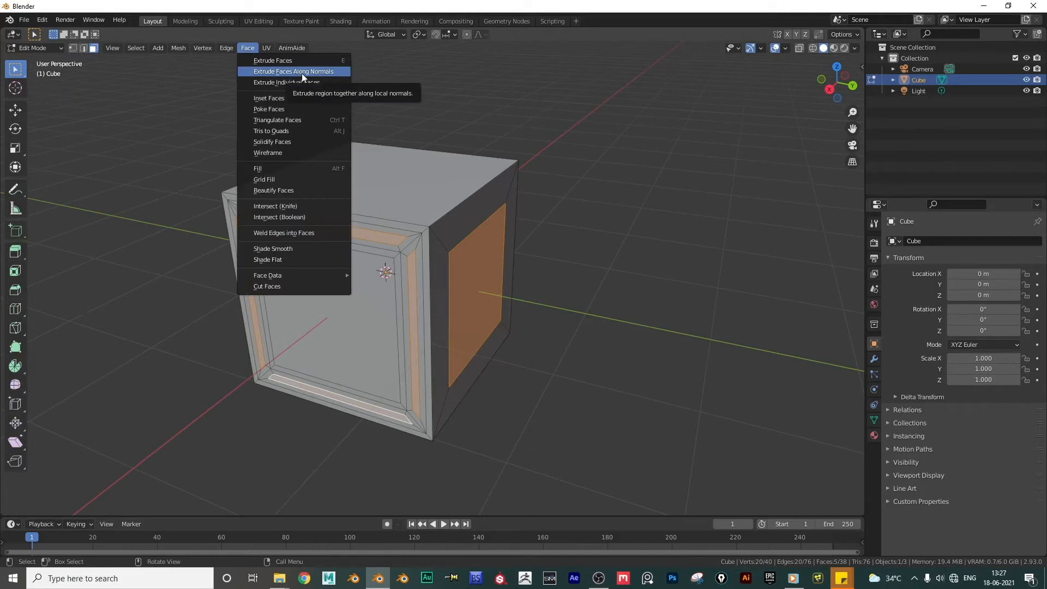
middle_click_drag(441, 287, 601, 299)
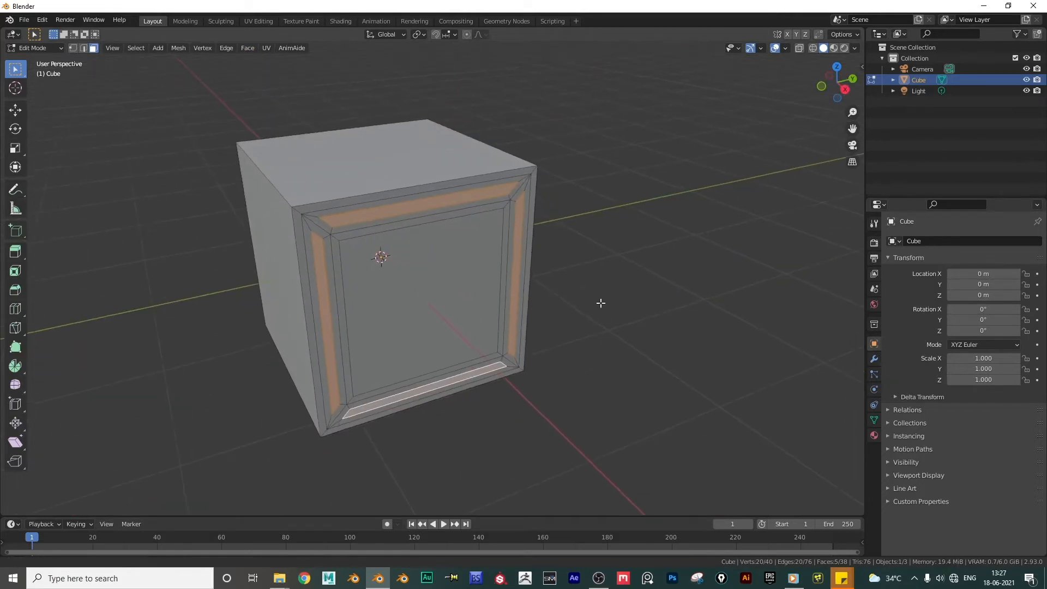
key("q")
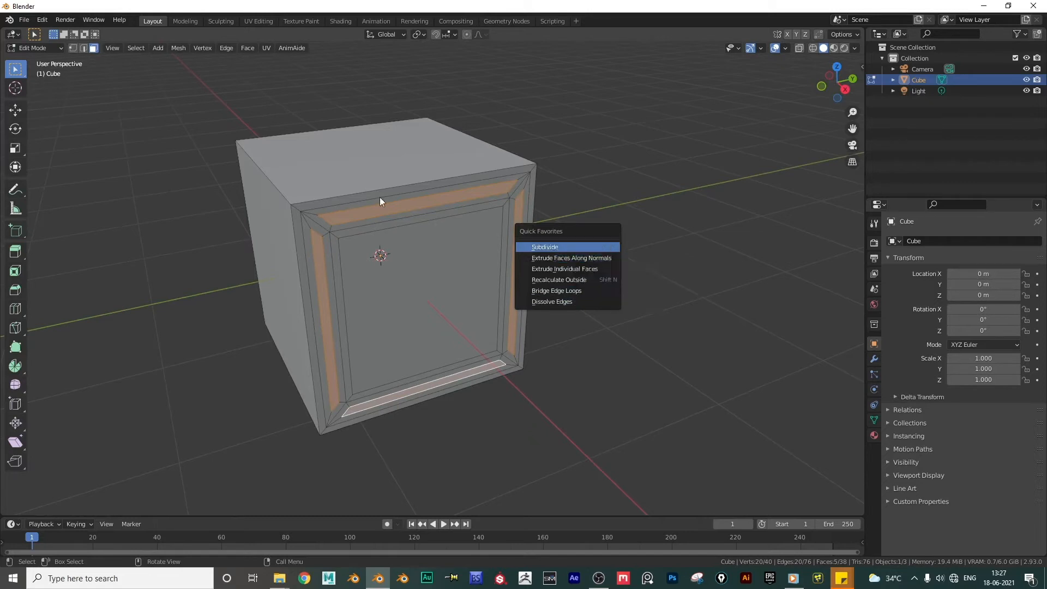
- Remove Extrude Faces Along Normals from Quick Favorites and add it back to the list
left_click(247, 47)
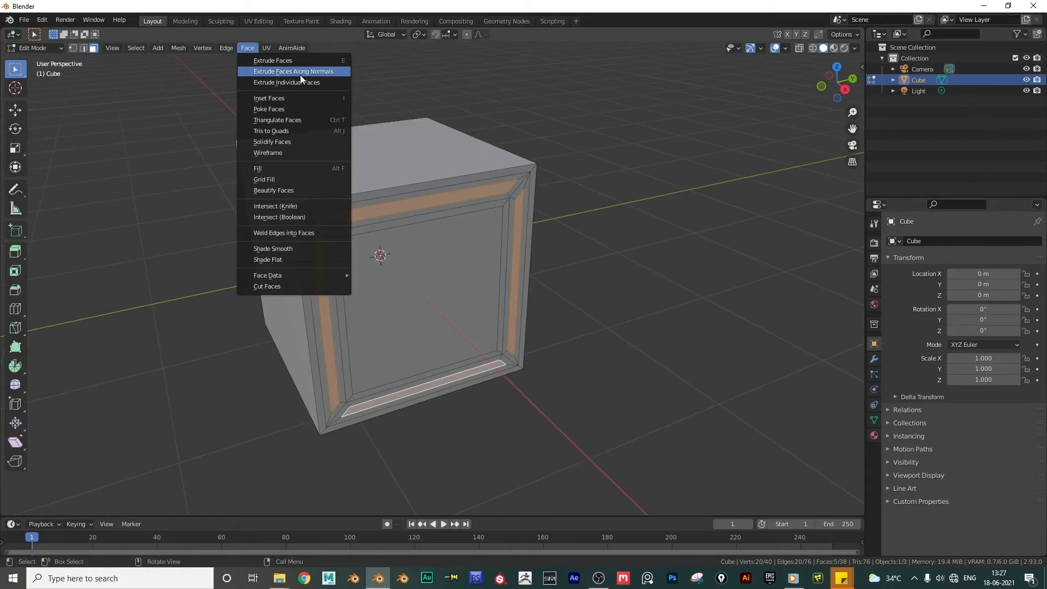
right_click(284, 72)
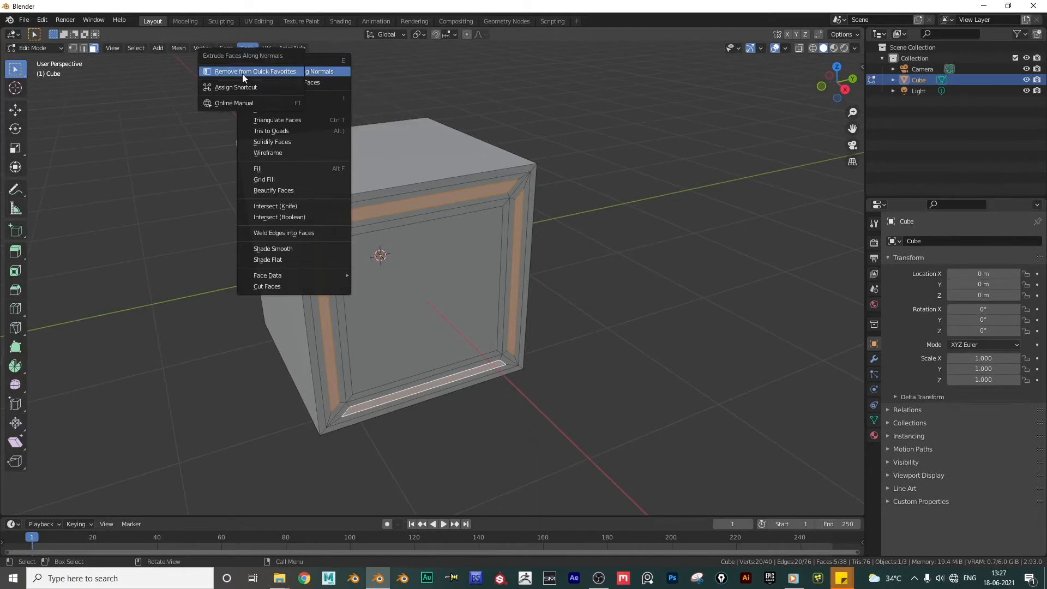
key("Escape")
right_click(268, 73)
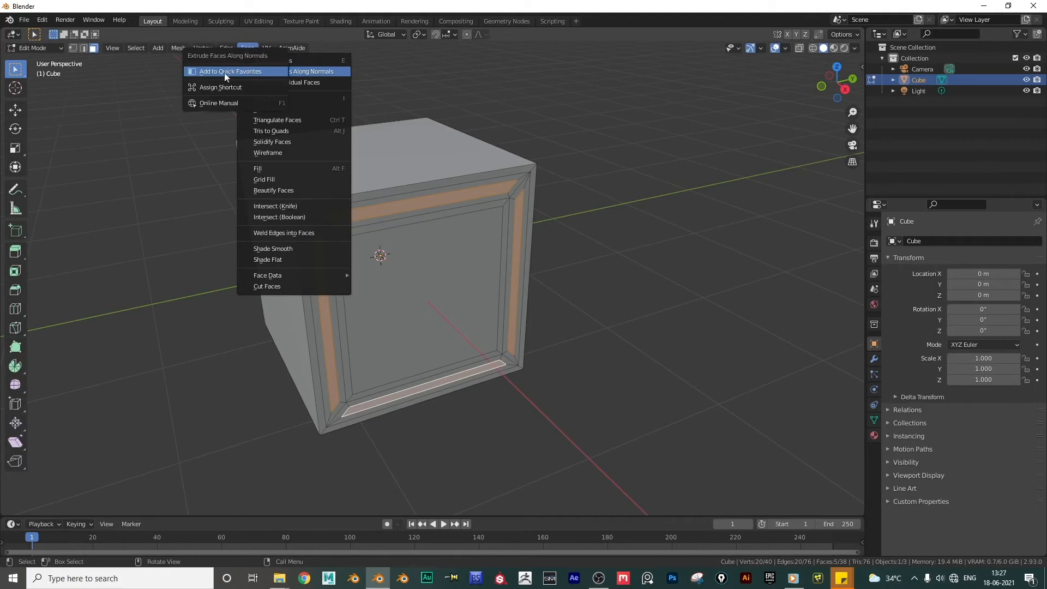
key("Escape")
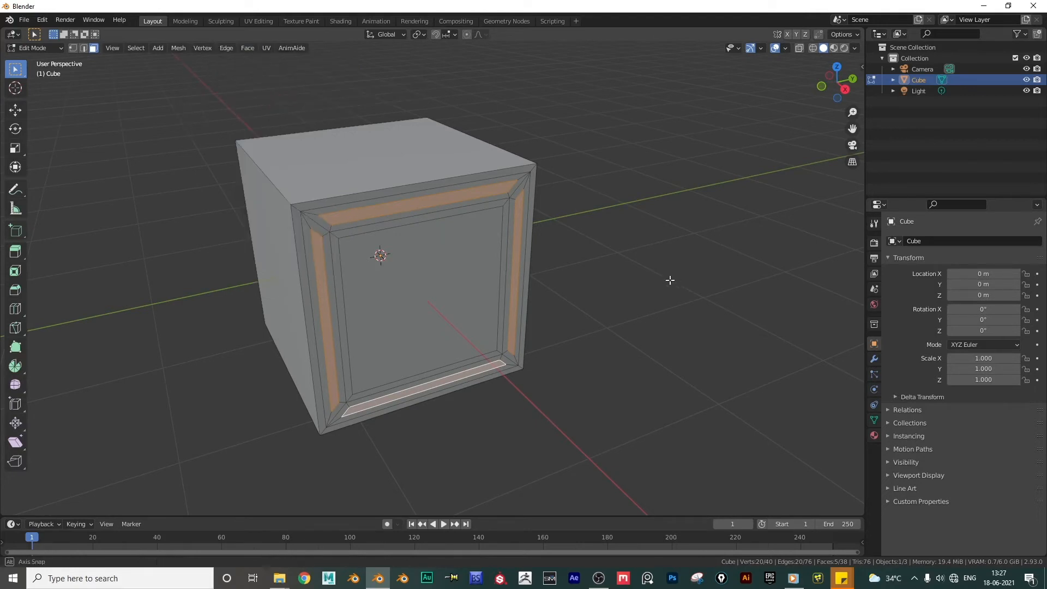
- Extrude the selected frame strips and +Y panel face with Extrude Faces Along Normals from Quick Favorites
middle_click_drag(671, 281, 564, 246)
key("q")
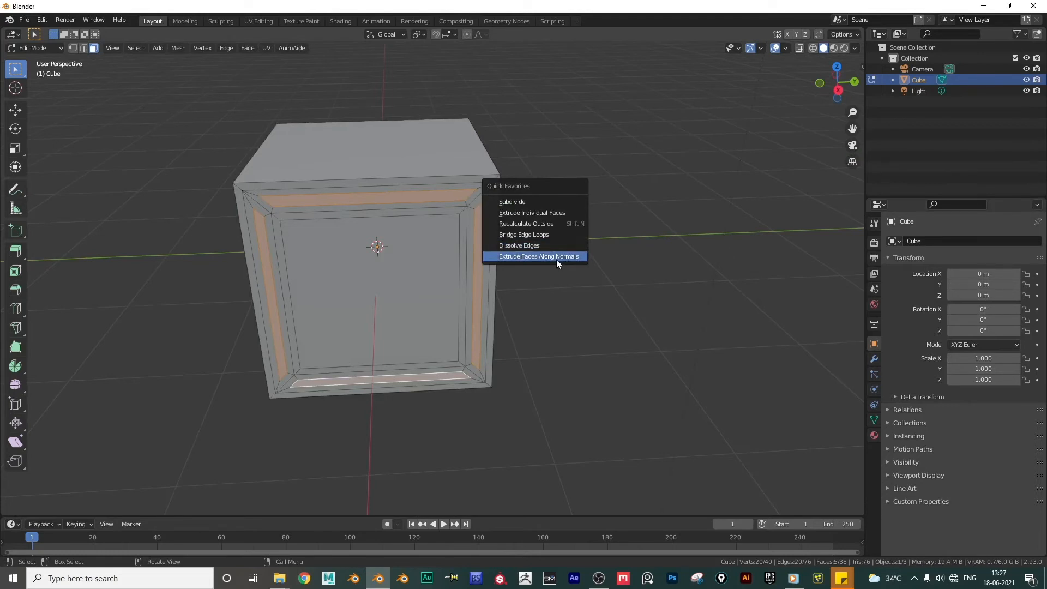
left_click(556, 260)
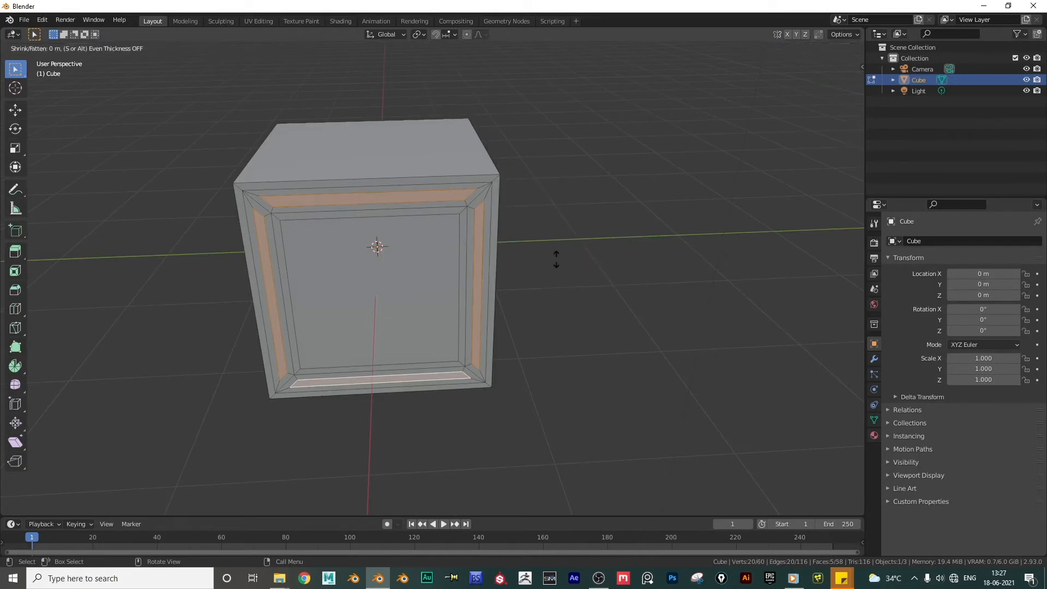
left_click(562, 225)
middle_click_drag(562, 225, 608, 293)
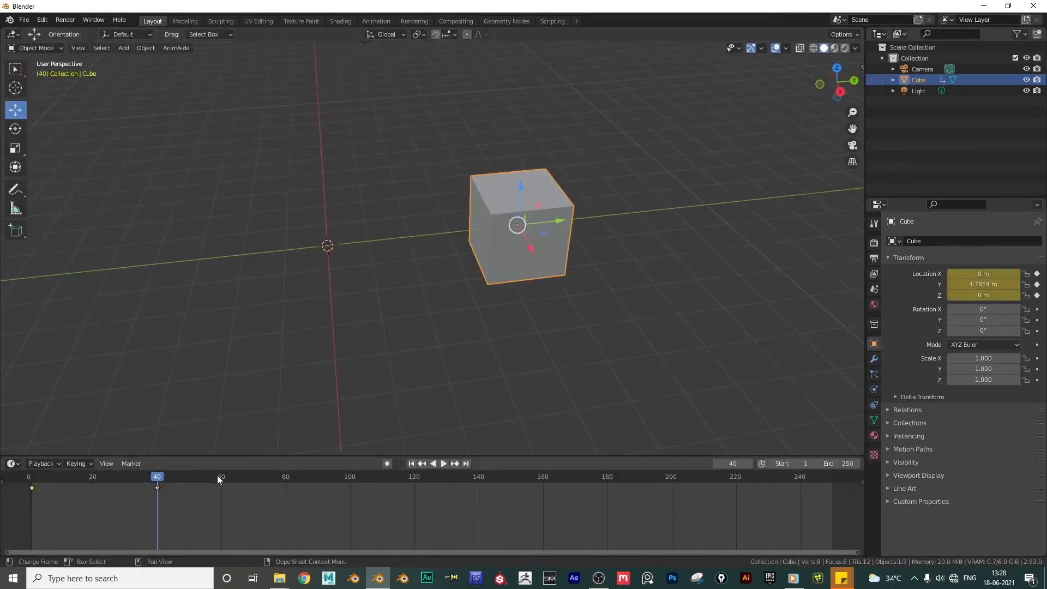
- Play the cube's keyframed animation from the start of the timeline and stop it
left_click_drag(156, 476, 31, 483)
key("space")
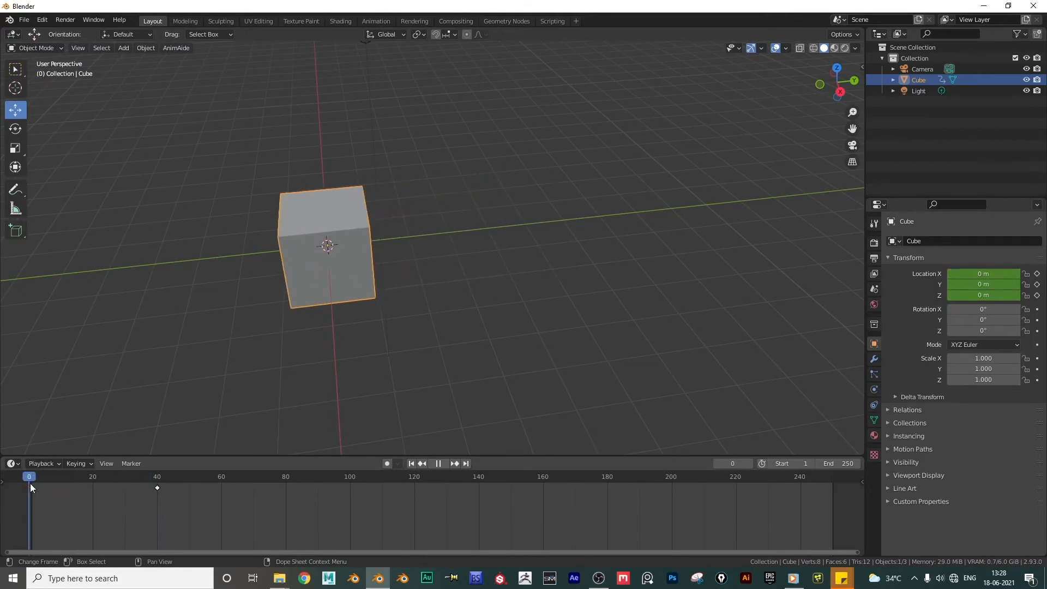
key("space")
- Run Viewport Render Animation for the animated cube from the Object Mode Quick Favorites
left_click(78, 48)
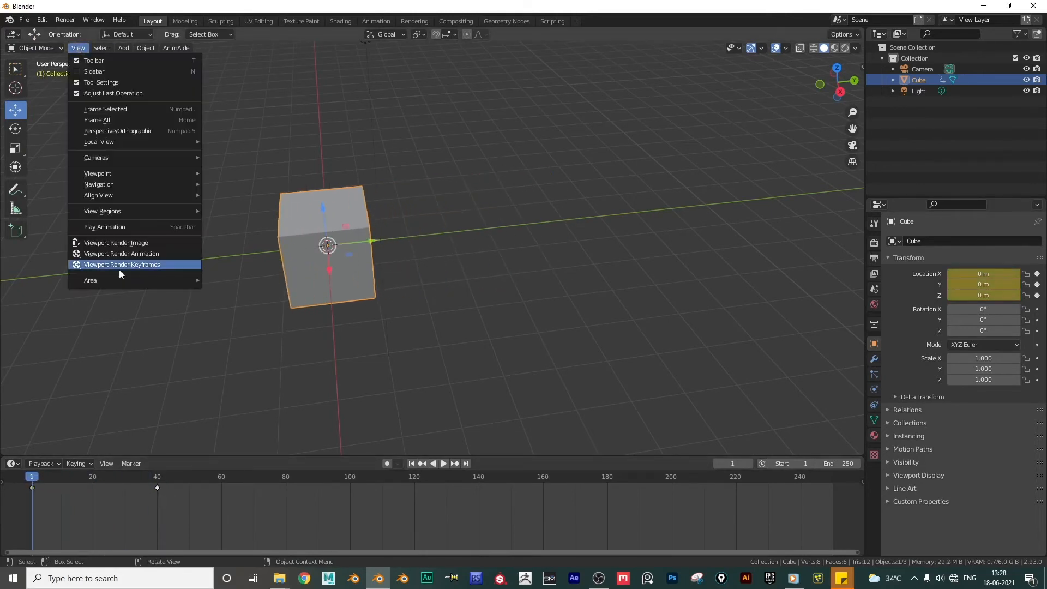
mouse_move(101, 48)
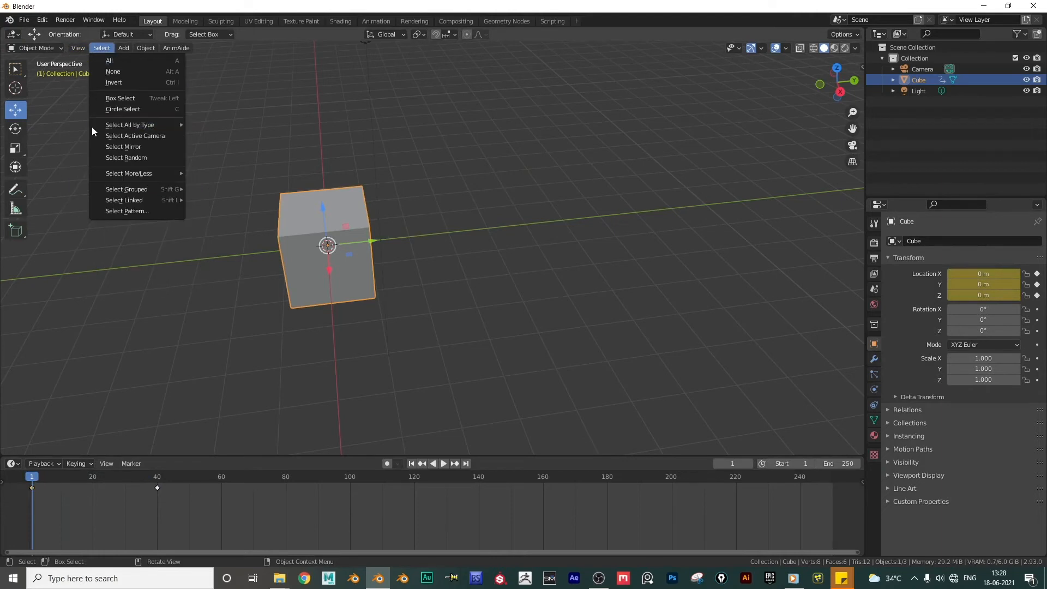
middle_click_drag(427, 277, 423, 266)
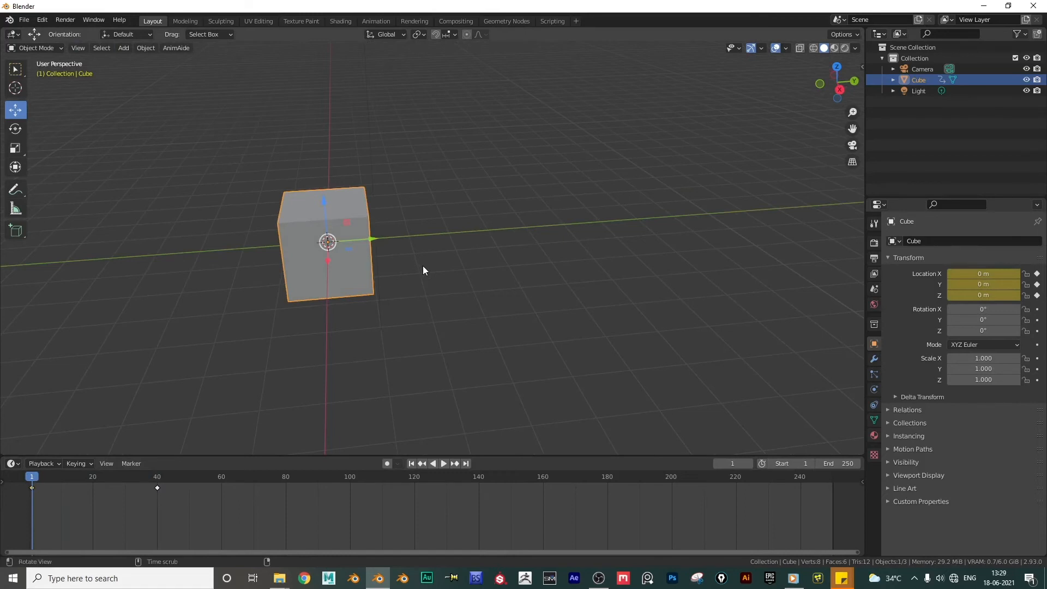
key("q")
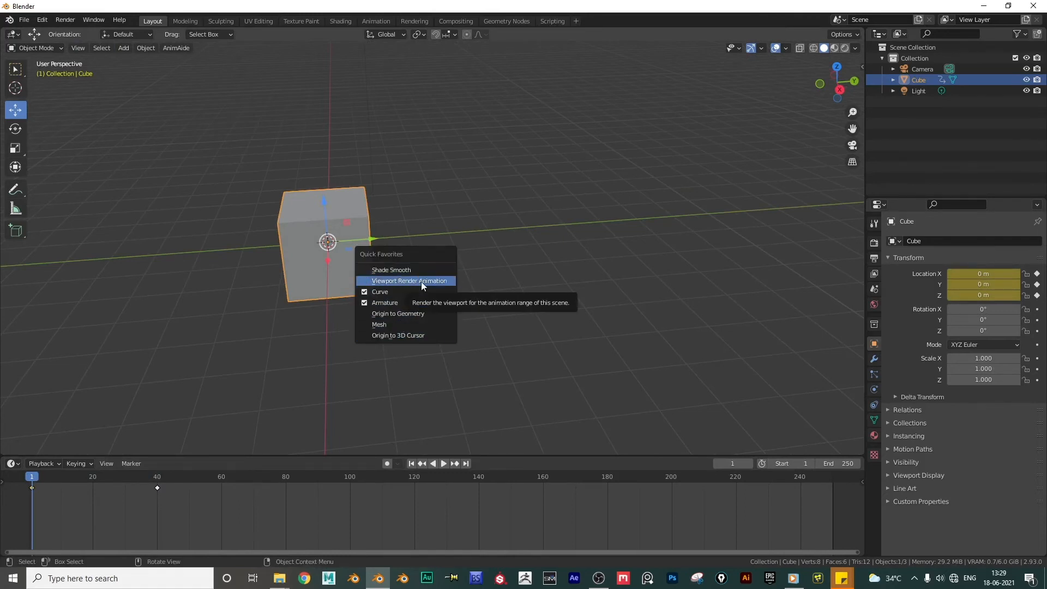
left_click(421, 281)
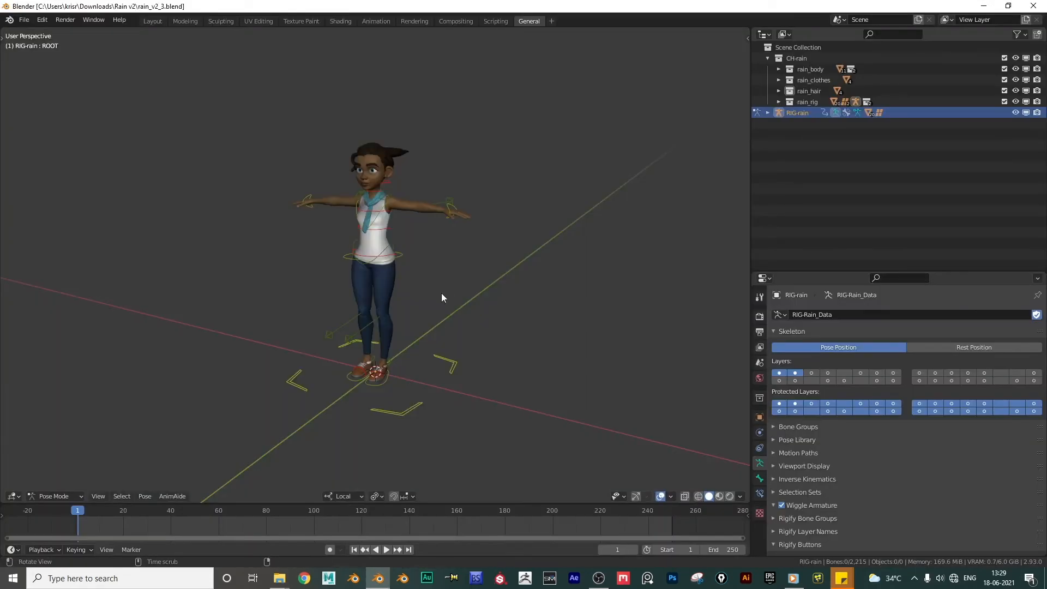
- Toggle the Armature visibility of the Rain character rig from the Pose Mode Quick Favorites
key("q")
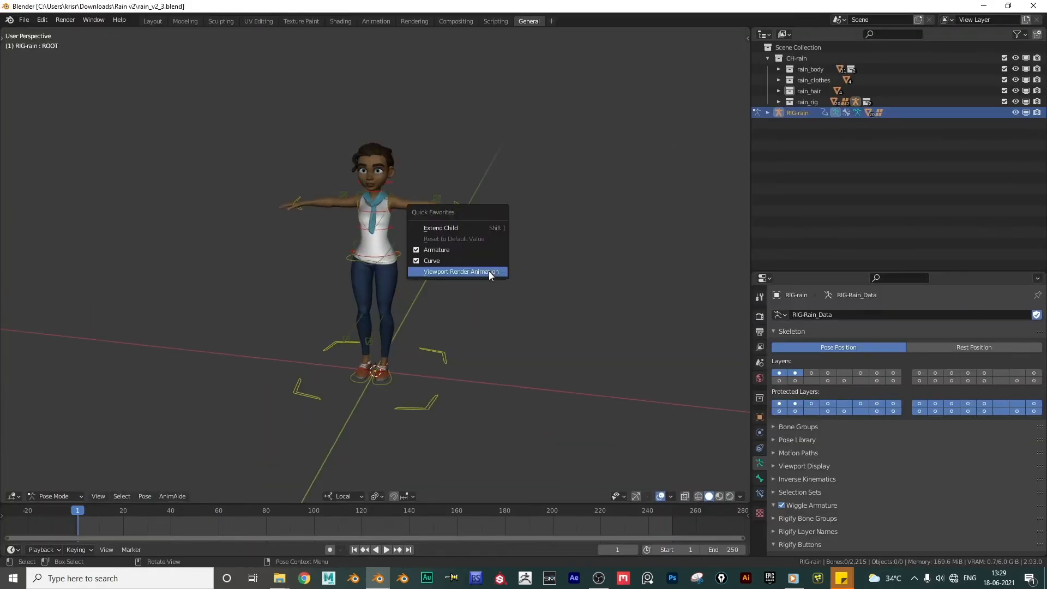
left_click(431, 250)
mouse_move(497, 290)
middle_mouse_down()
mouse_move(433, 304)
mouse_move(454, 304)
mouse_move(458, 402)
mouse_move(525, 327)
mouse_move(497, 278)
mouse_move(524, 314)
mouse_move(482, 290)
middle_mouse_up()
key("q")
left_click(476, 320)
left_click(414, 254)
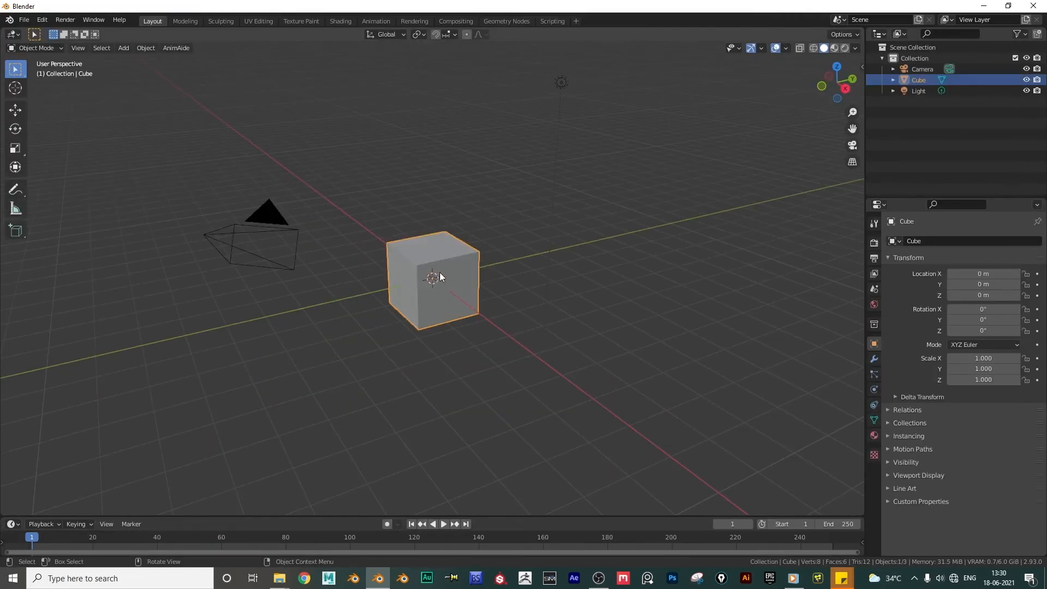
- Switch the cube to Sculpt Mode and display the names of the sculpting brushes beside their symbols
key("ctrl+Tab")
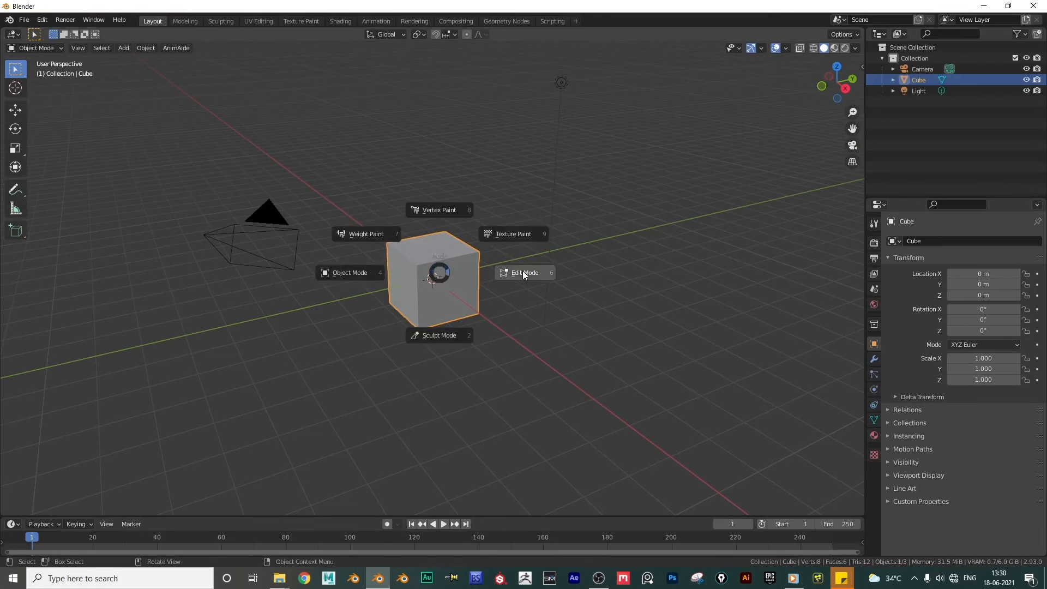
left_click(454, 335)
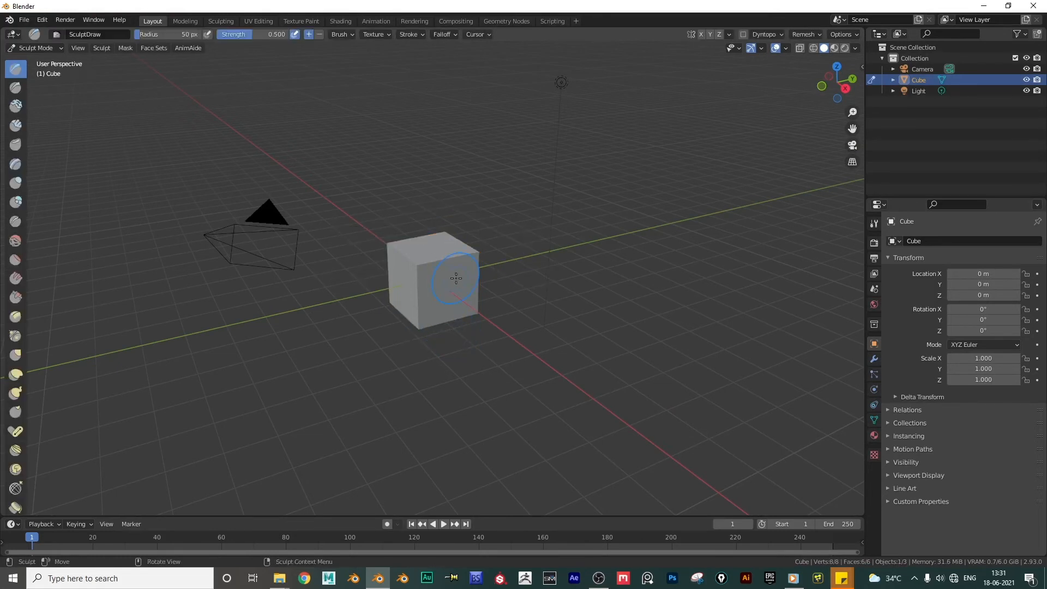
key("q")
scroll(48, 114, "up", 3)
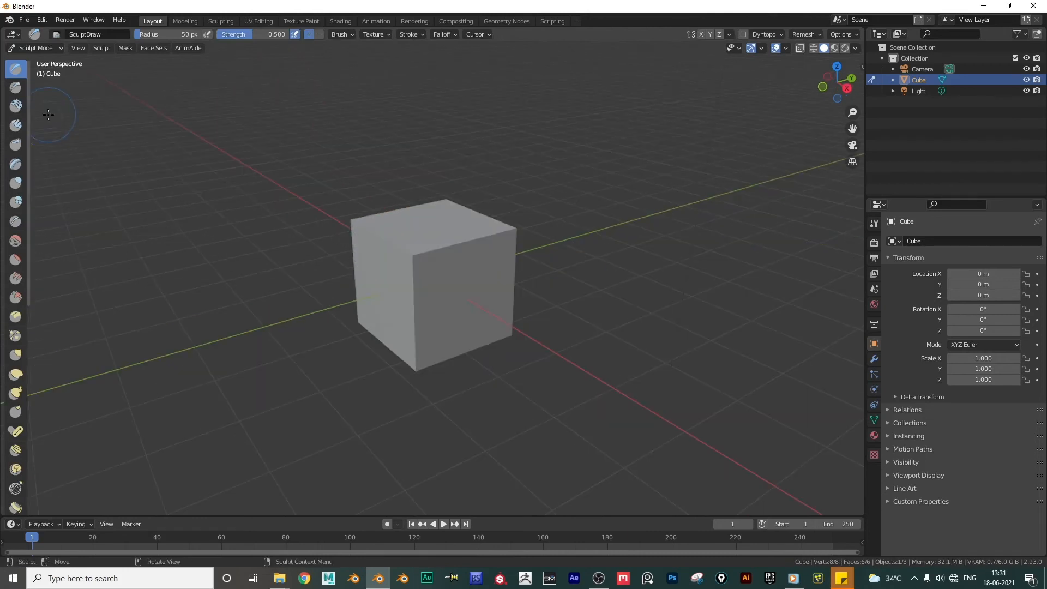
left_click_drag(28, 122, 73, 122)
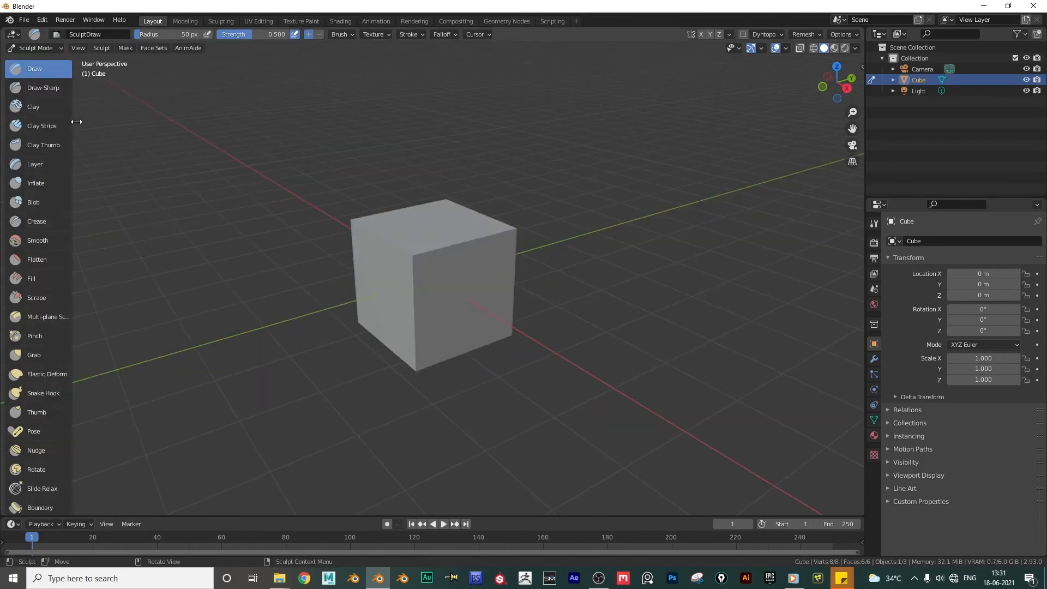
- Add the Clay and Scrape brushes to the Sculpt Mode Quick Favorites
right_click(35, 108)
left_click(36, 112)
right_click(41, 244)
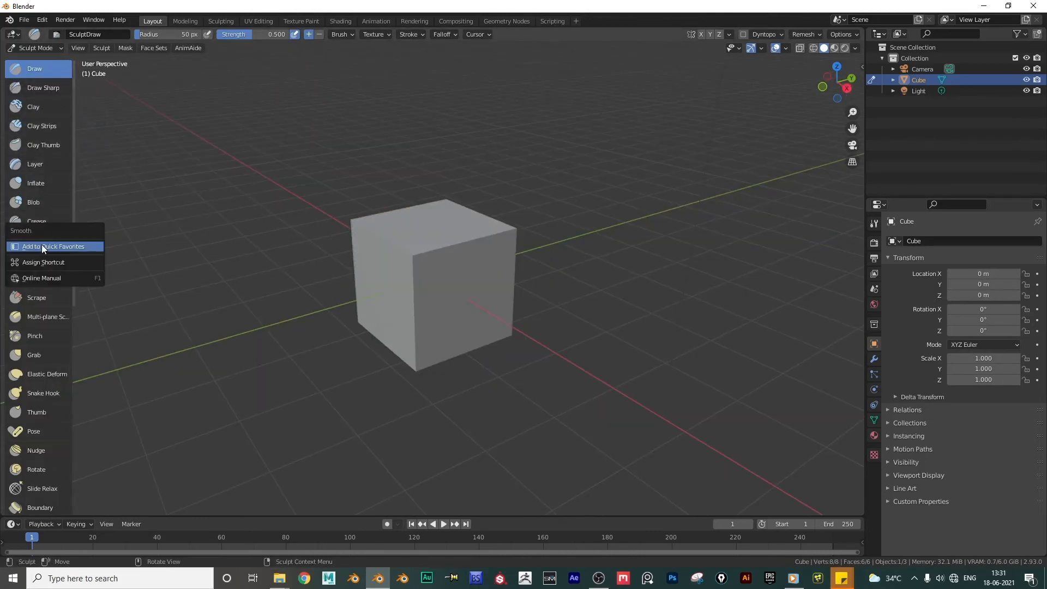
left_click(42, 246)
right_click(42, 296)
left_click(41, 296)
- Sculpt the cube's front upper corner with the Clay brush from Quick Favorites and switch to the Scrape brush
middle_click_drag(547, 326, 533, 322)
key("q")
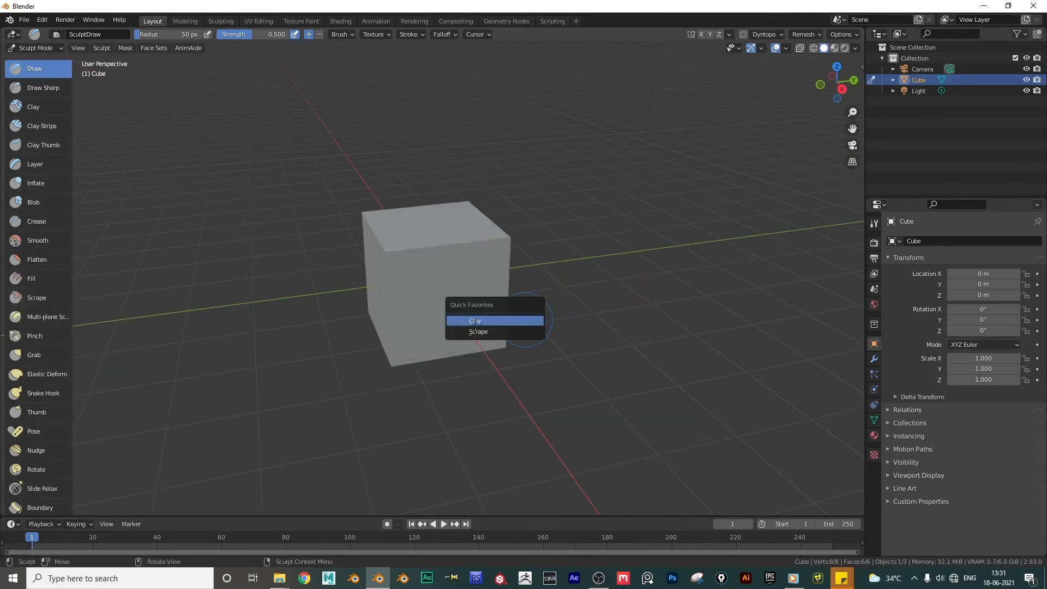
left_click(477, 321)
left_click_drag(425, 264, 420, 257)
key("q")
left_click(424, 286)
- Subdivide the whole cube mesh with multiple cuts in Edit Mode and return to Sculpt Mode
key("Tab")
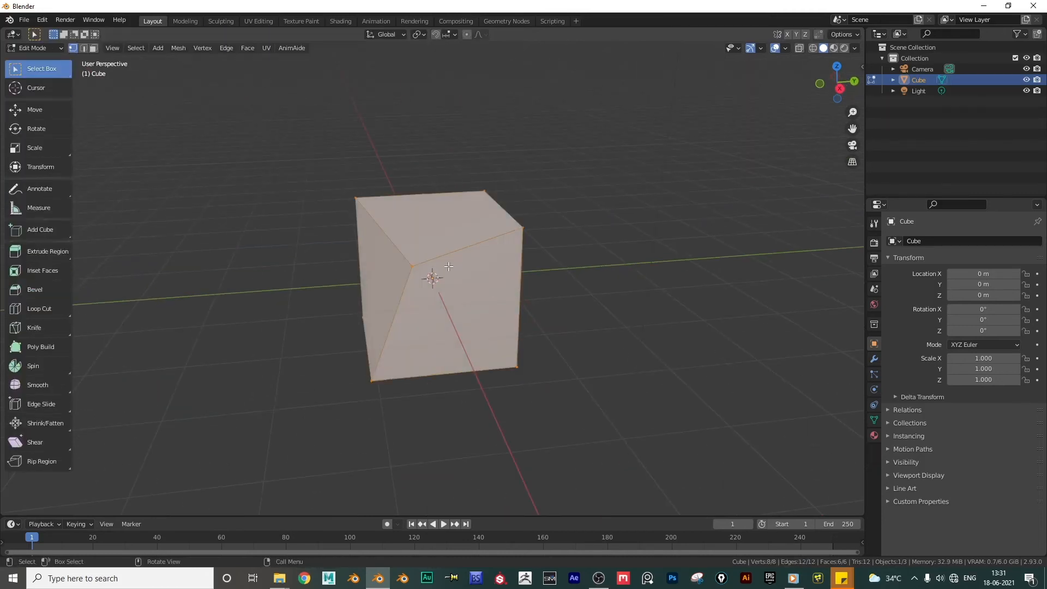
right_click(398, 267)
left_click(398, 270)
left_click(104, 505)
left_click_drag(183, 432, 213, 433)
mouse_move(457, 300)
middle_mouse_down()
mouse_move(476, 300)
mouse_move(439, 278)
middle_mouse_up()
key("Tab")
key("ctrl+Tab")
left_click(463, 319)
- Sculpt the cube's +X side and its edge toward +Y with the Clay brush from Quick Favorites
key("r")
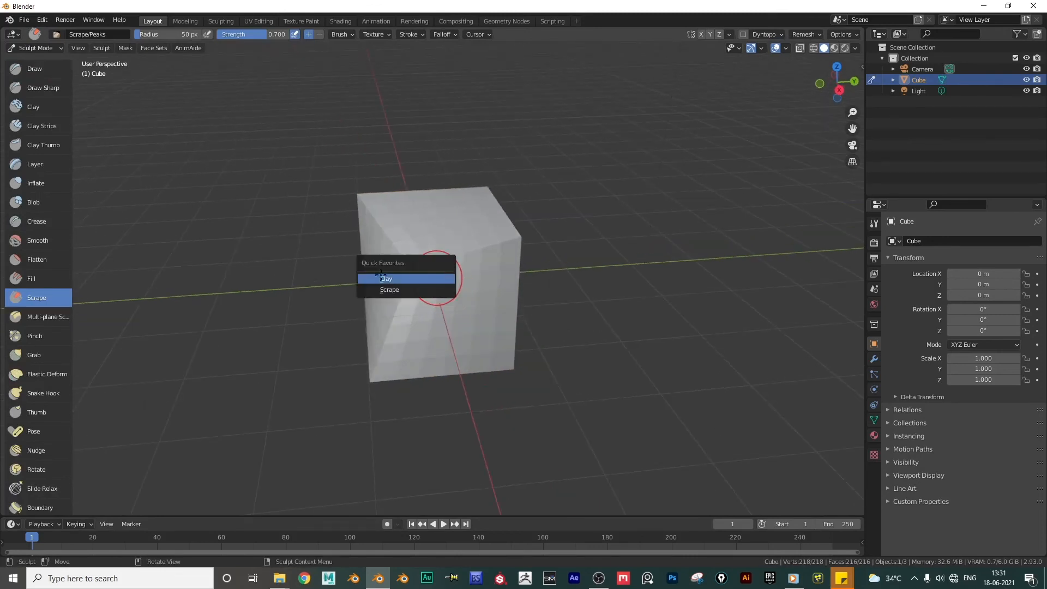
left_click(439, 278)
key("c")
left_click_drag(438, 278, 423, 279)
left_click_drag(501, 321, 503, 331)
- Add the Grab brush to the Sculpt Mode Quick Favorites
middle_click_drag(591, 352, 579, 354)
key("q")
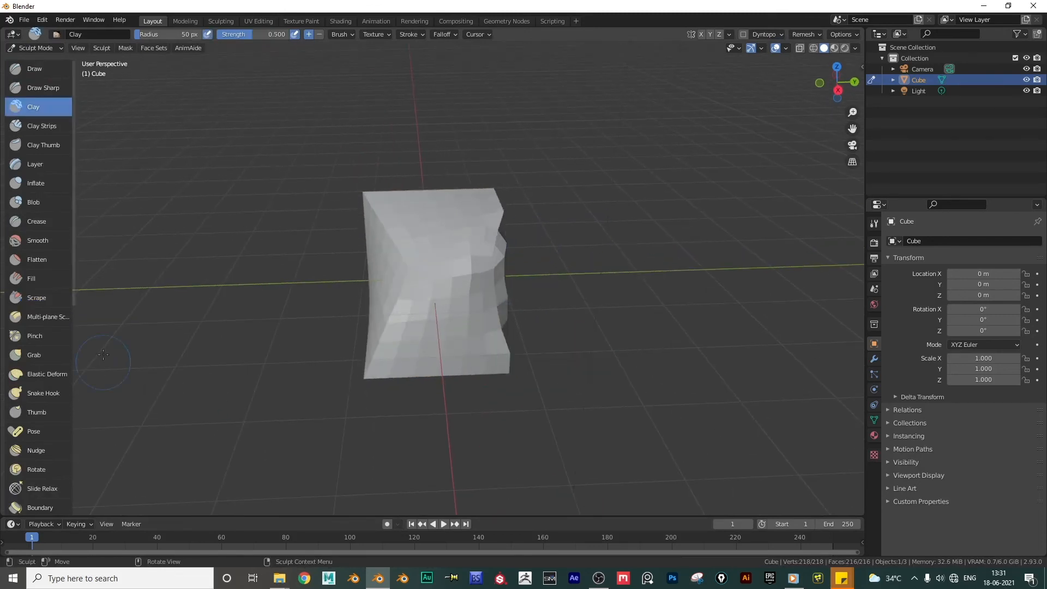
right_click(36, 355)
left_click(37, 355)
- Choose the Grab brush from Quick Favorites and reshape the upper part of the cube's sculpted edge
middle_click_drag(491, 319, 520, 316)
key("q")
left_click(453, 340)
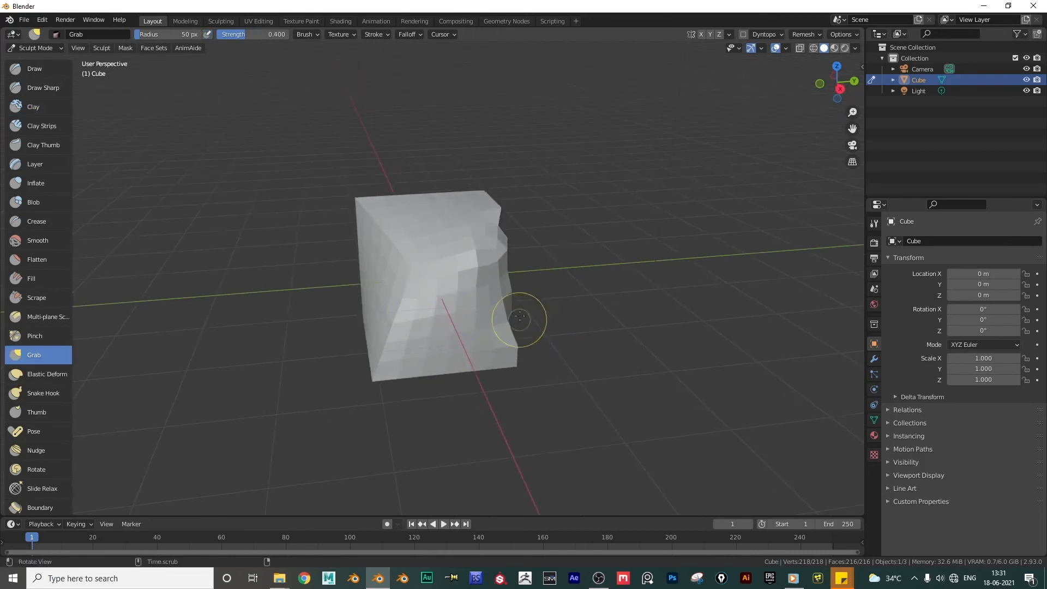
left_click_drag(492, 226, 493, 227)
middle_click_drag(580, 322, 564, 329)
- Check the sculpted mesh in Edit Mode and switch the cube to Object Mode
key("Tab")
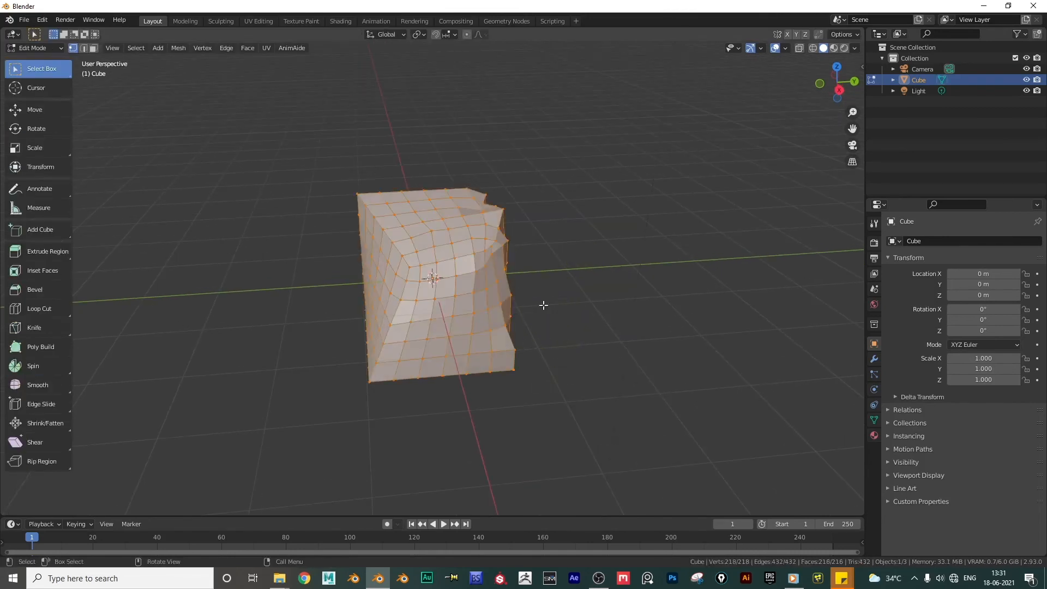
scroll(524, 312, "down", 4)
middle_click_drag(417, 321, 466, 355)
scroll(478, 351, "up", 2)
key("Tab")
key("ctrl+Tab")
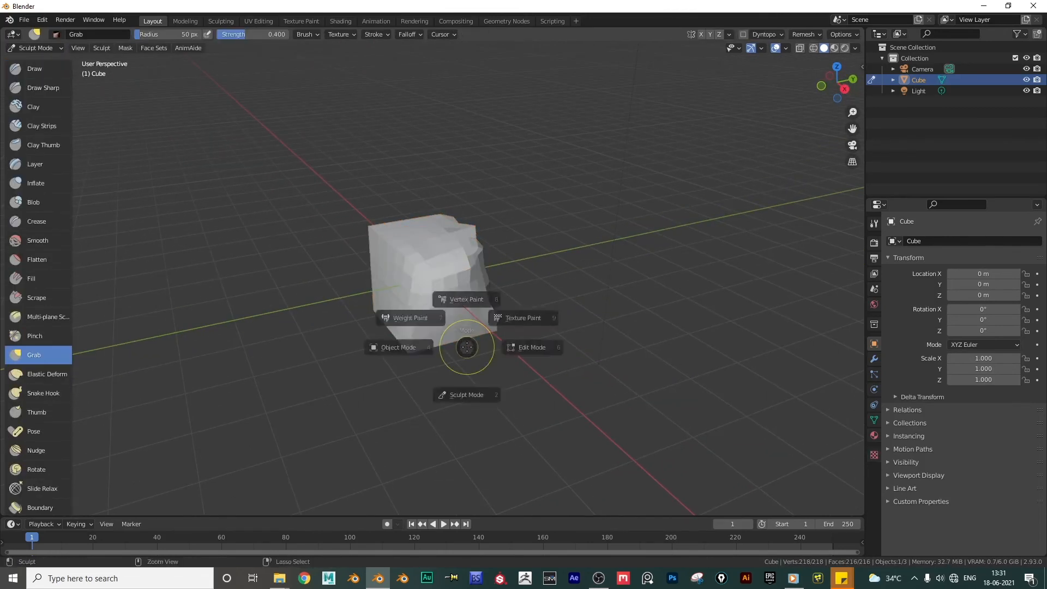
left_click(386, 350)
- Show the sculpted cube's mesh in Edit Mode once more and return to Object Mode
middle_click_drag(608, 287, 465, 300)
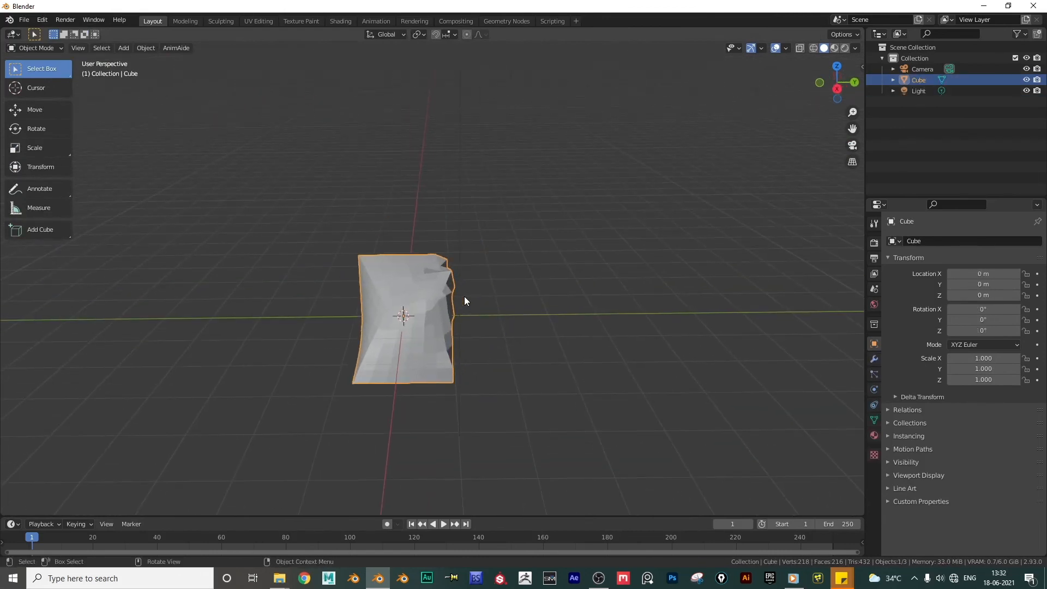
key("Tab")
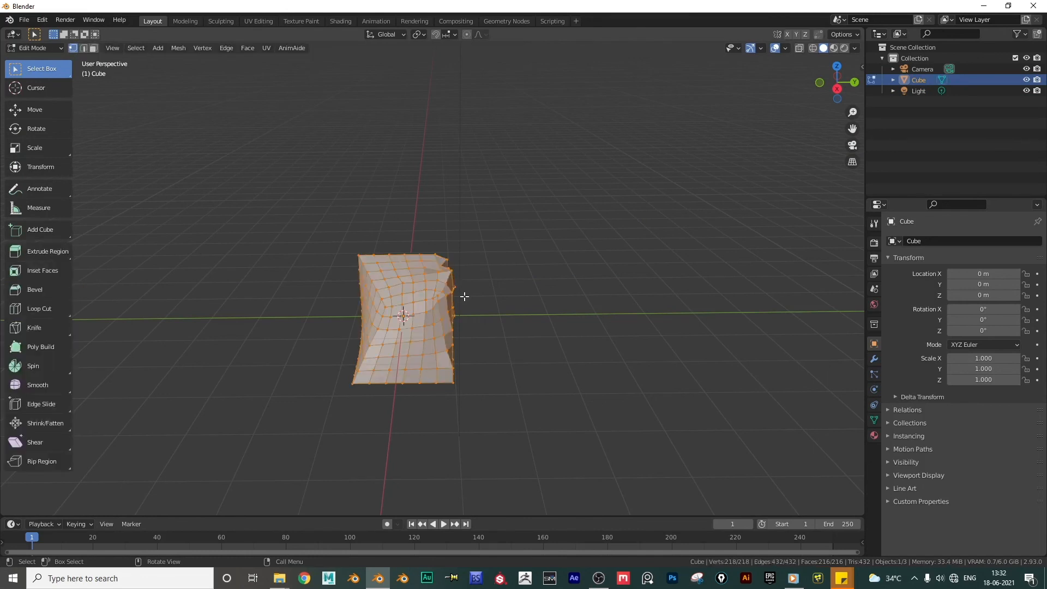
key("Tab")
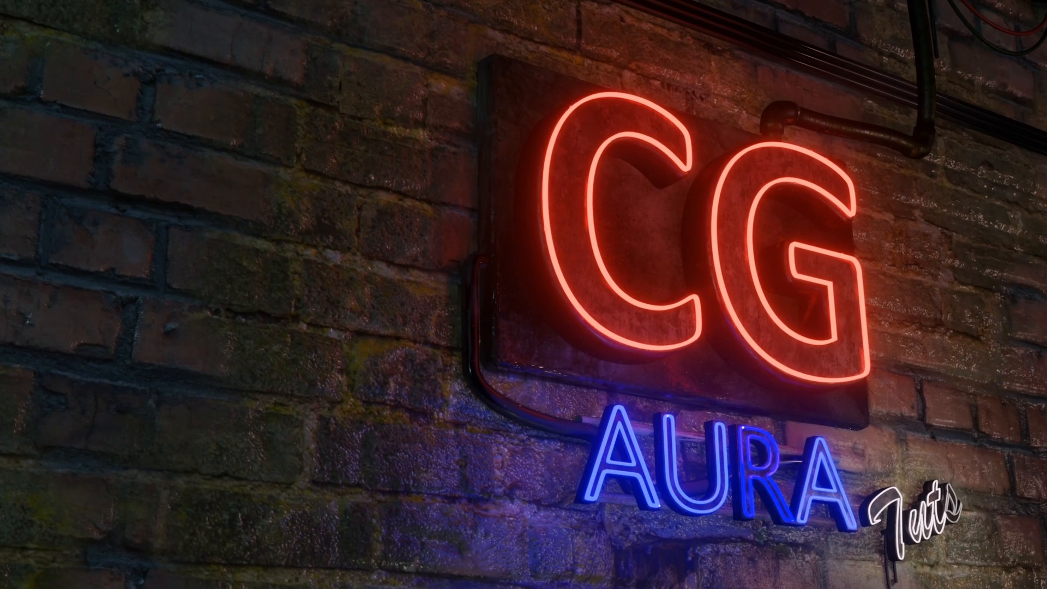